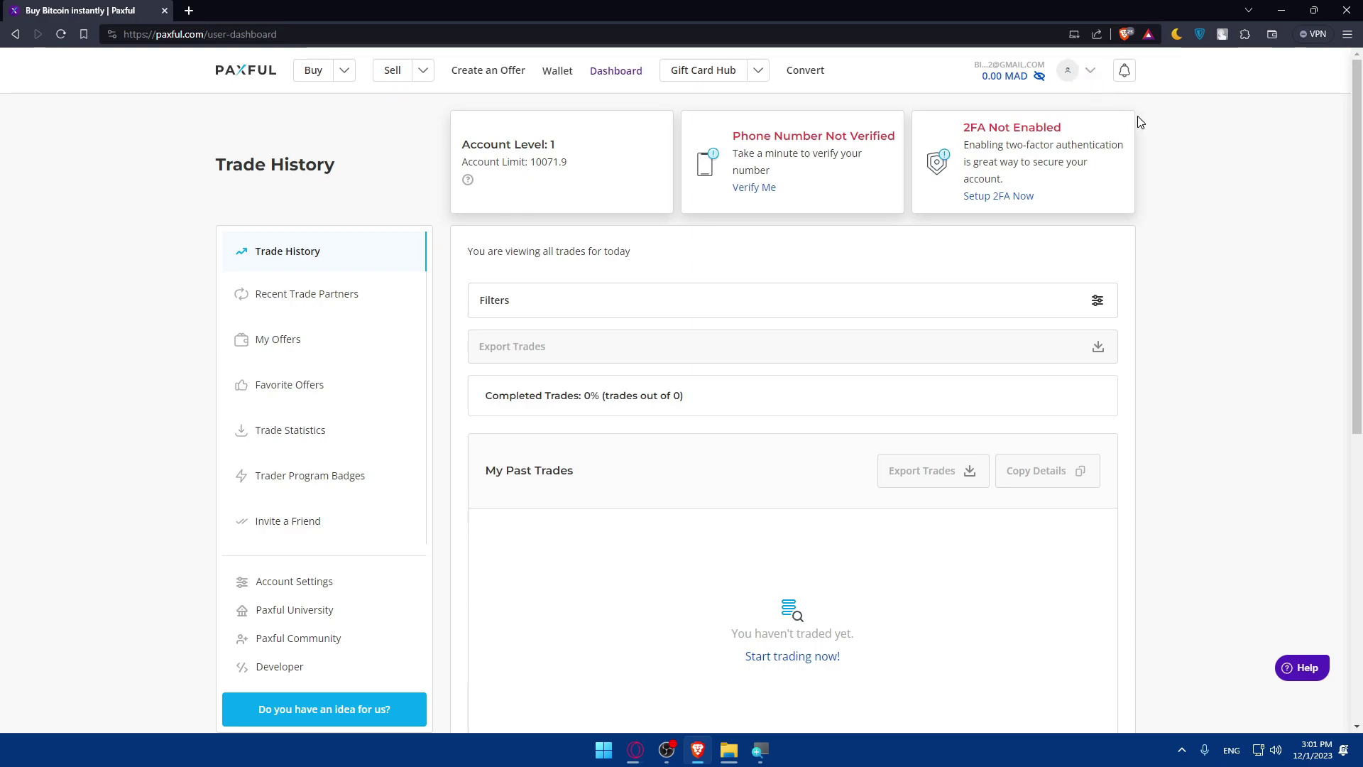
pyautogui.moveTo(738, 130); pyautogui.dragTo(1140, 125)
pyautogui.click(1215, 128)
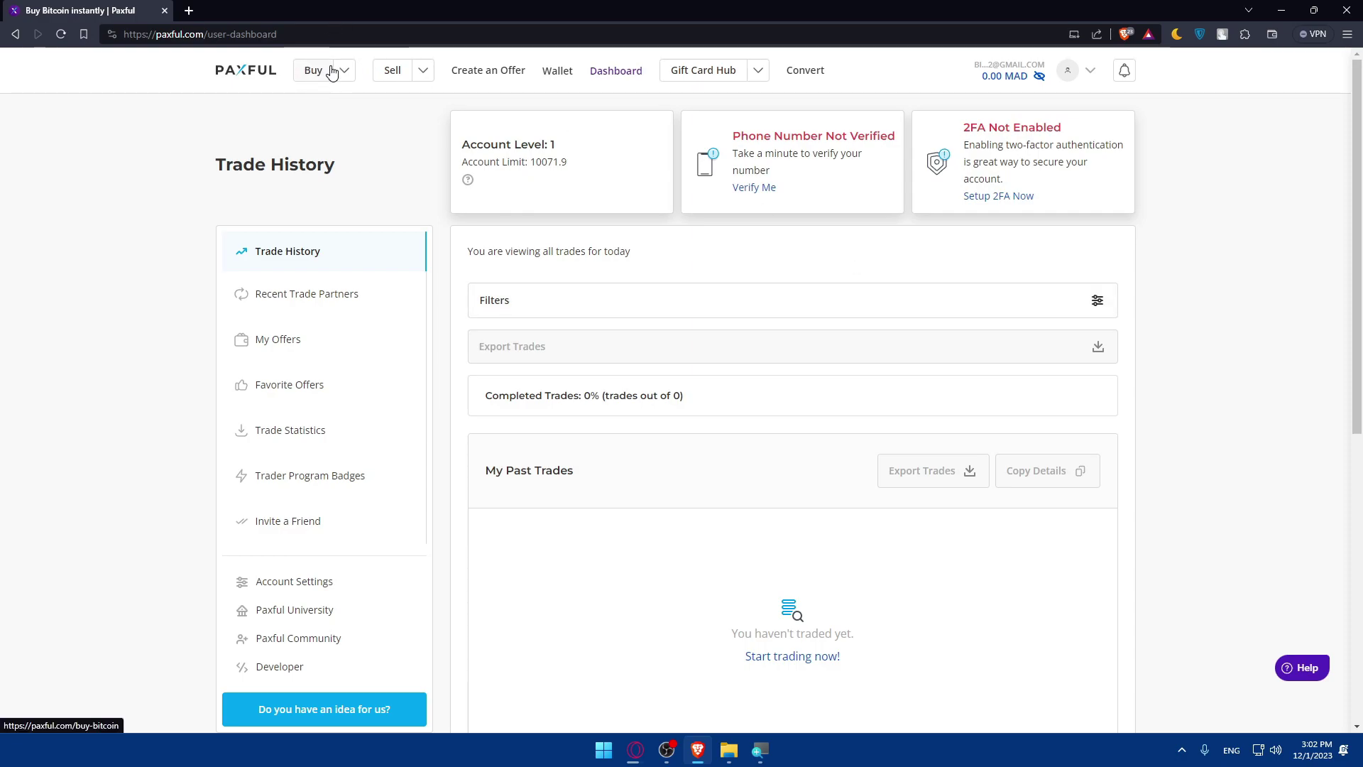
pyautogui.click(347, 74)
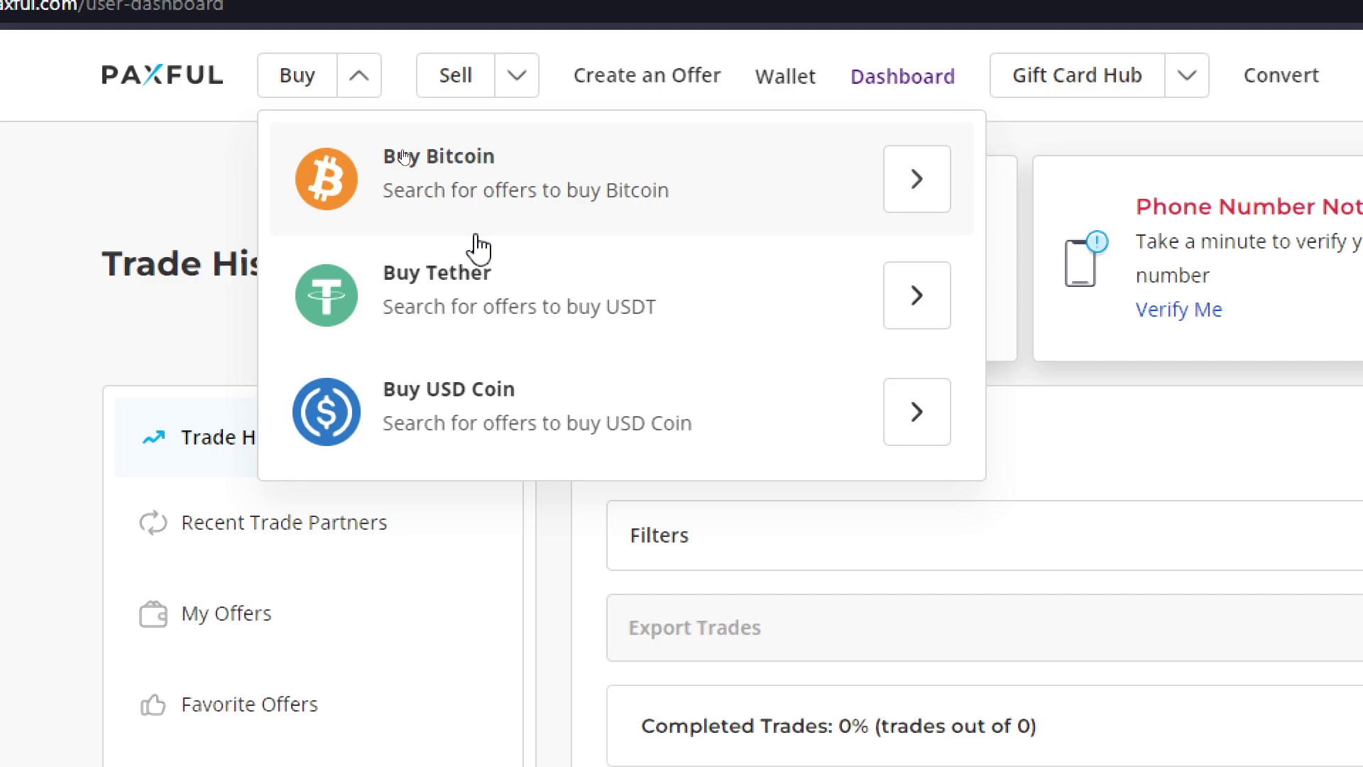
pyautogui.click(360, 78)
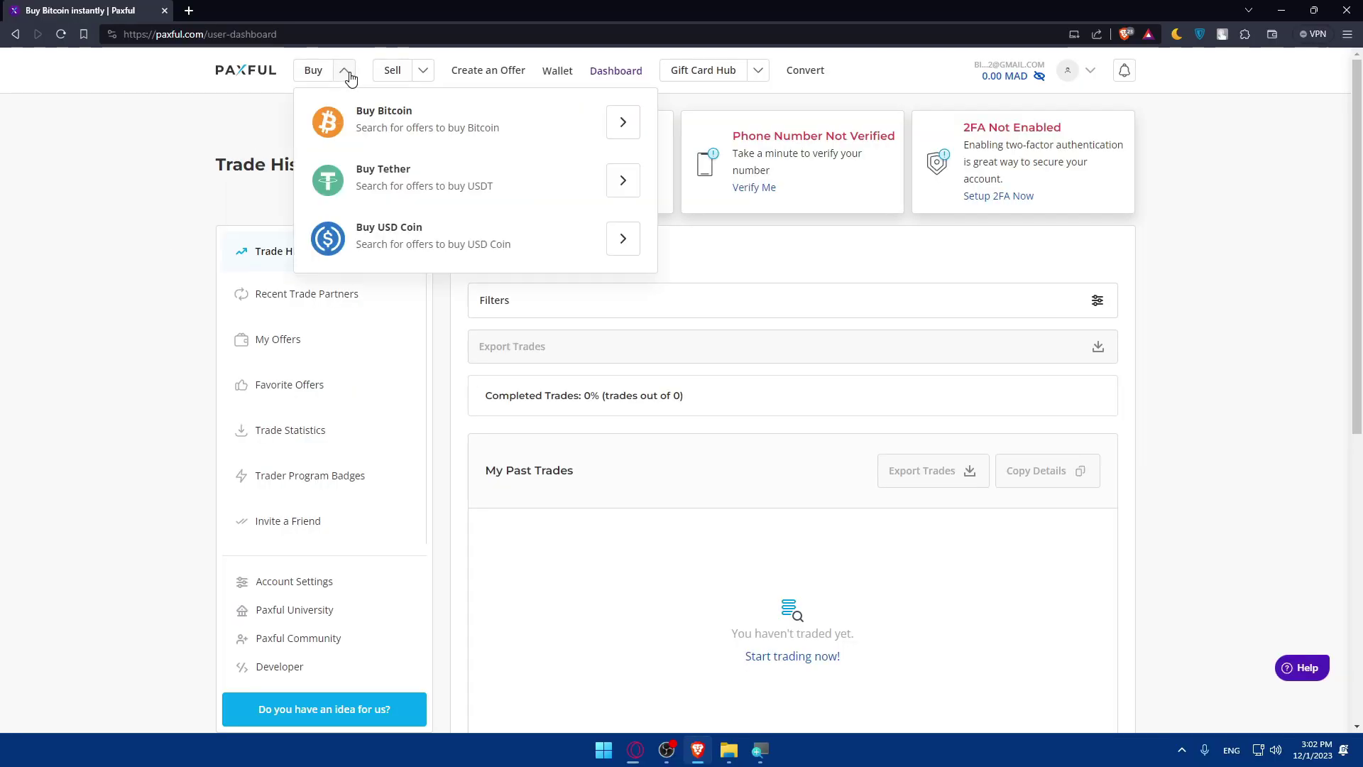
pyautogui.click(348, 75)
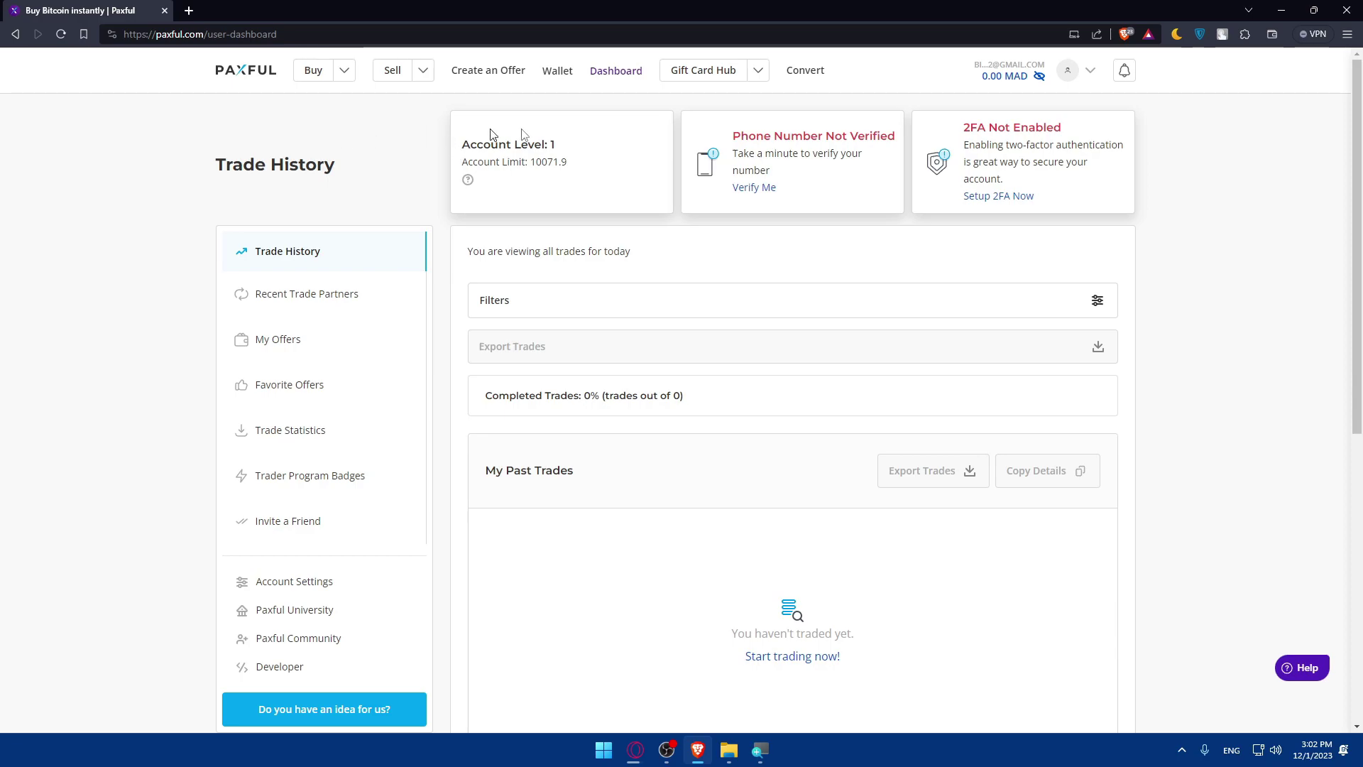
# Open the wallet and examine the TRC-20 deposit address for receiving Tether, and close its details.
pyautogui.click(559, 74)
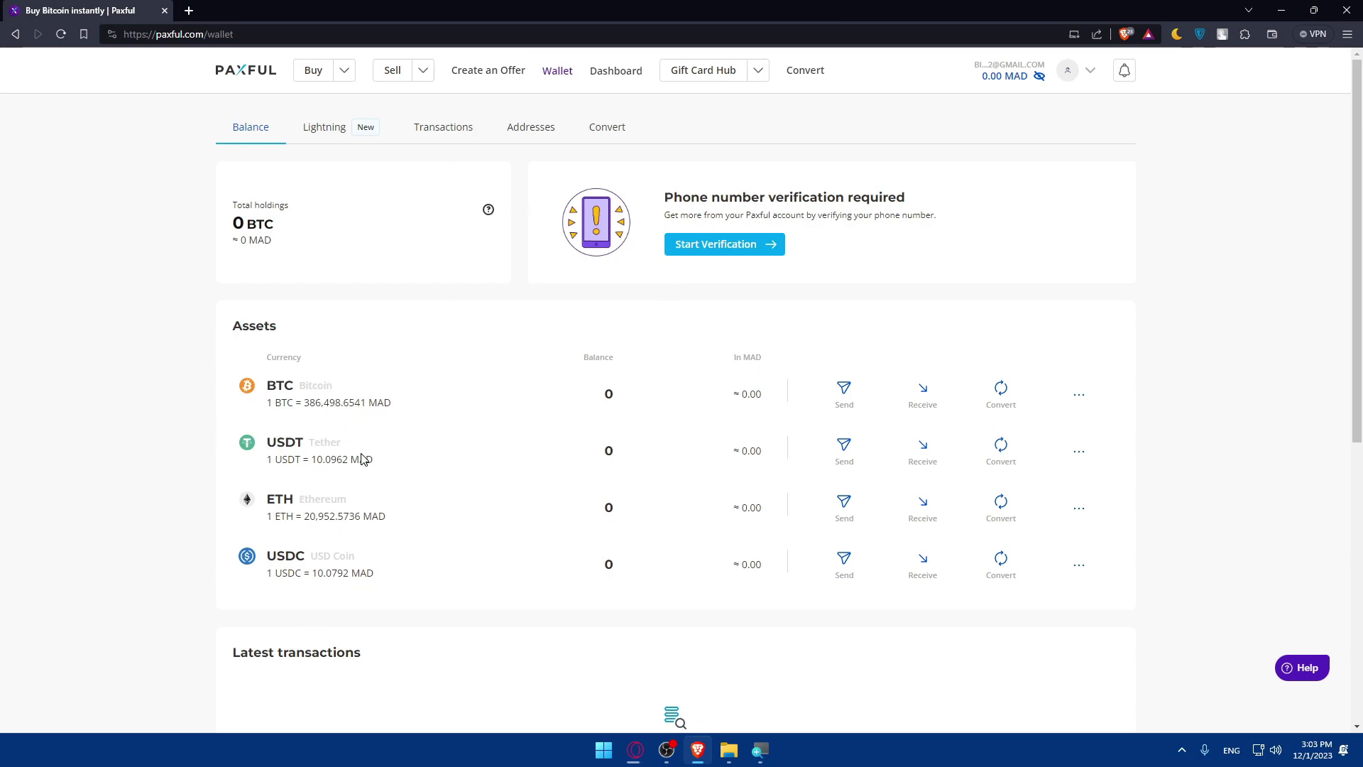
pyautogui.click(923, 447)
pyautogui.tripleClick(746, 305)
pyautogui.moveTo(731, 355); pyautogui.dragTo(458, 358)
pyautogui.click(675, 323)
pyautogui.tripleClick(757, 313)
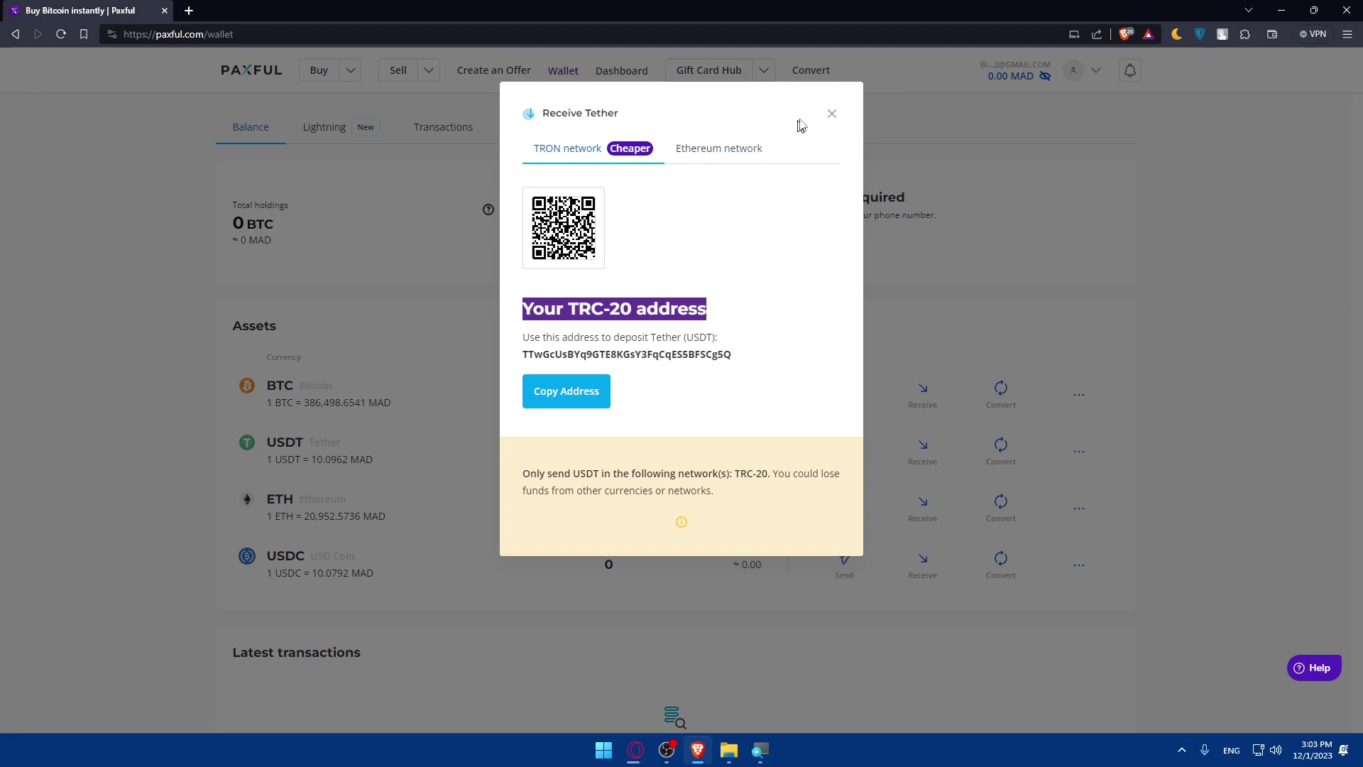
pyautogui.click(831, 114)
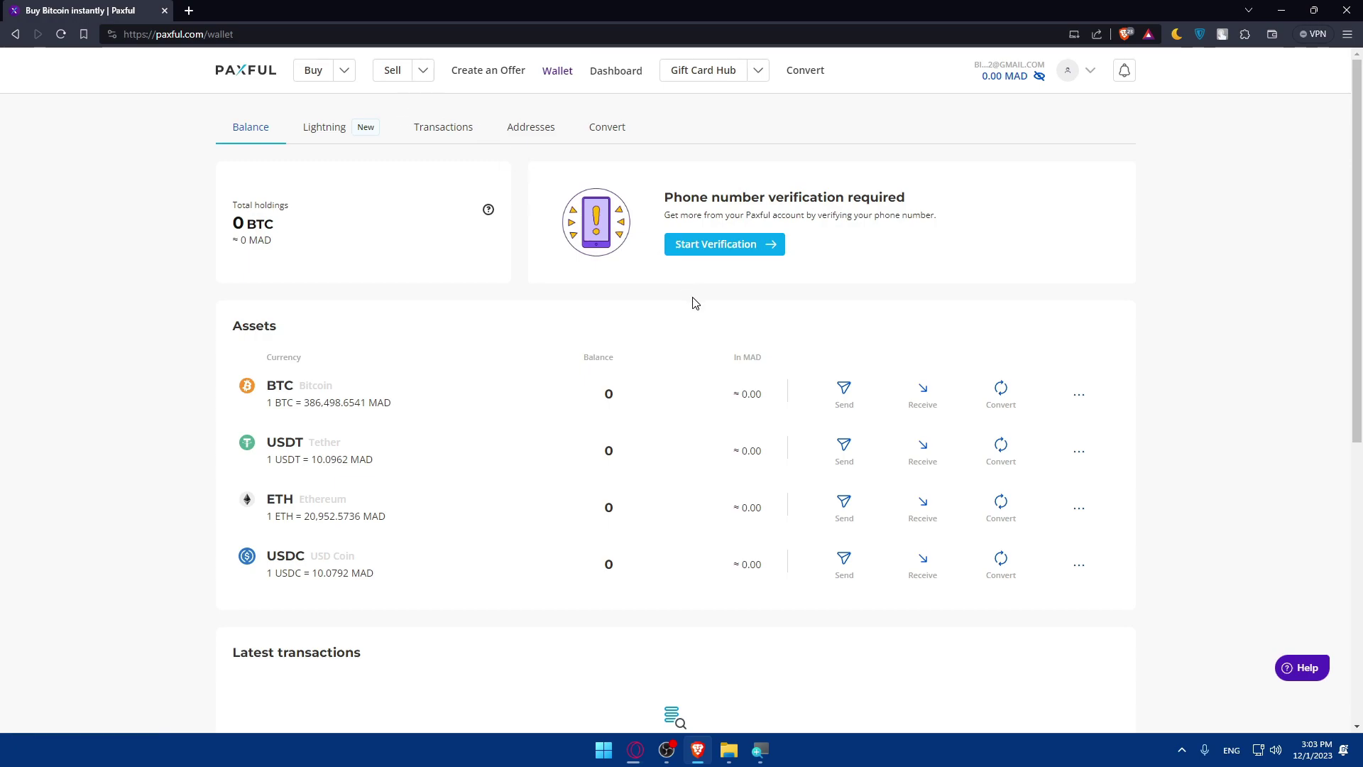
# Open the offers for buying Tether (USDT) and look through the vendor list.
pyautogui.click(343, 73)
pyautogui.click(426, 180)
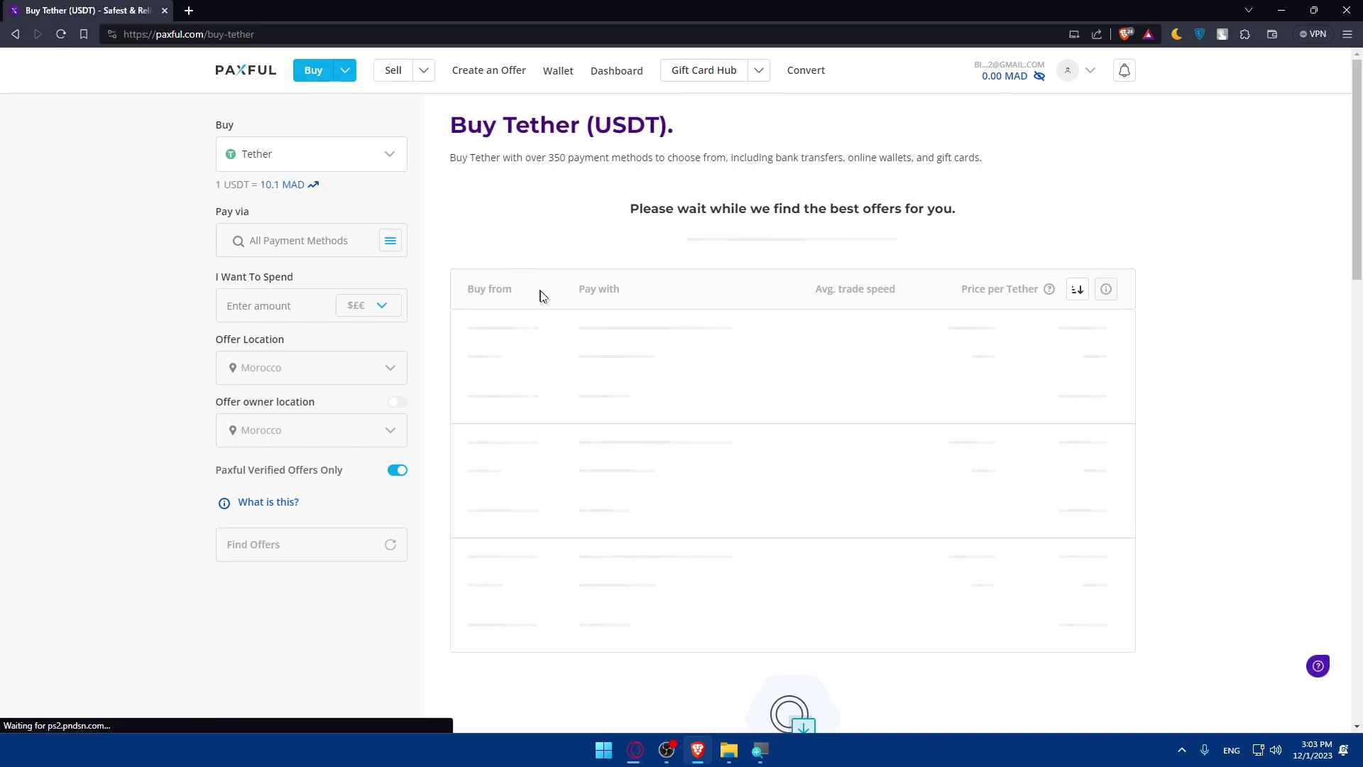
pyautogui.scroll(-5, 593, 327)
pyautogui.scroll(10, 598, 334)
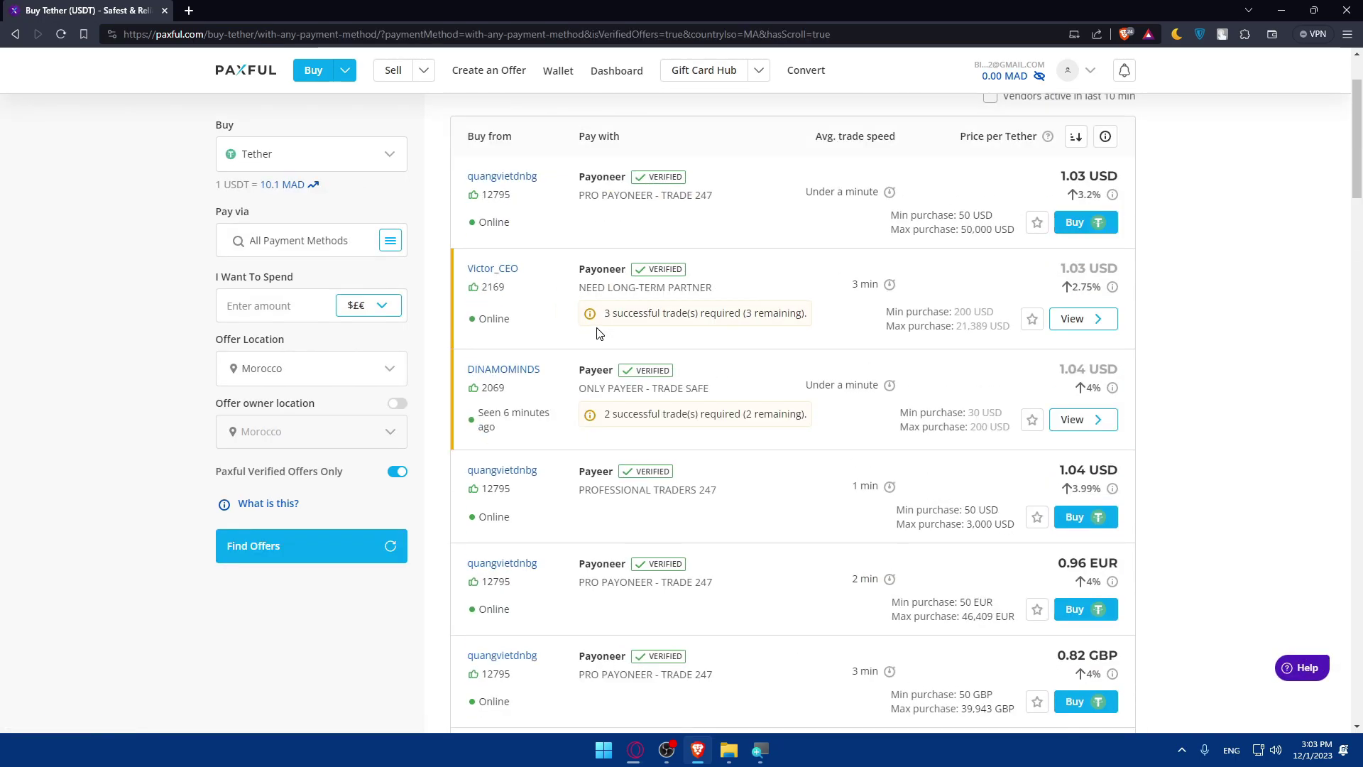
pyautogui.scroll(2, 598, 334)
pyautogui.scroll(-6, 632, 351)
pyautogui.scroll(7, 636, 350)
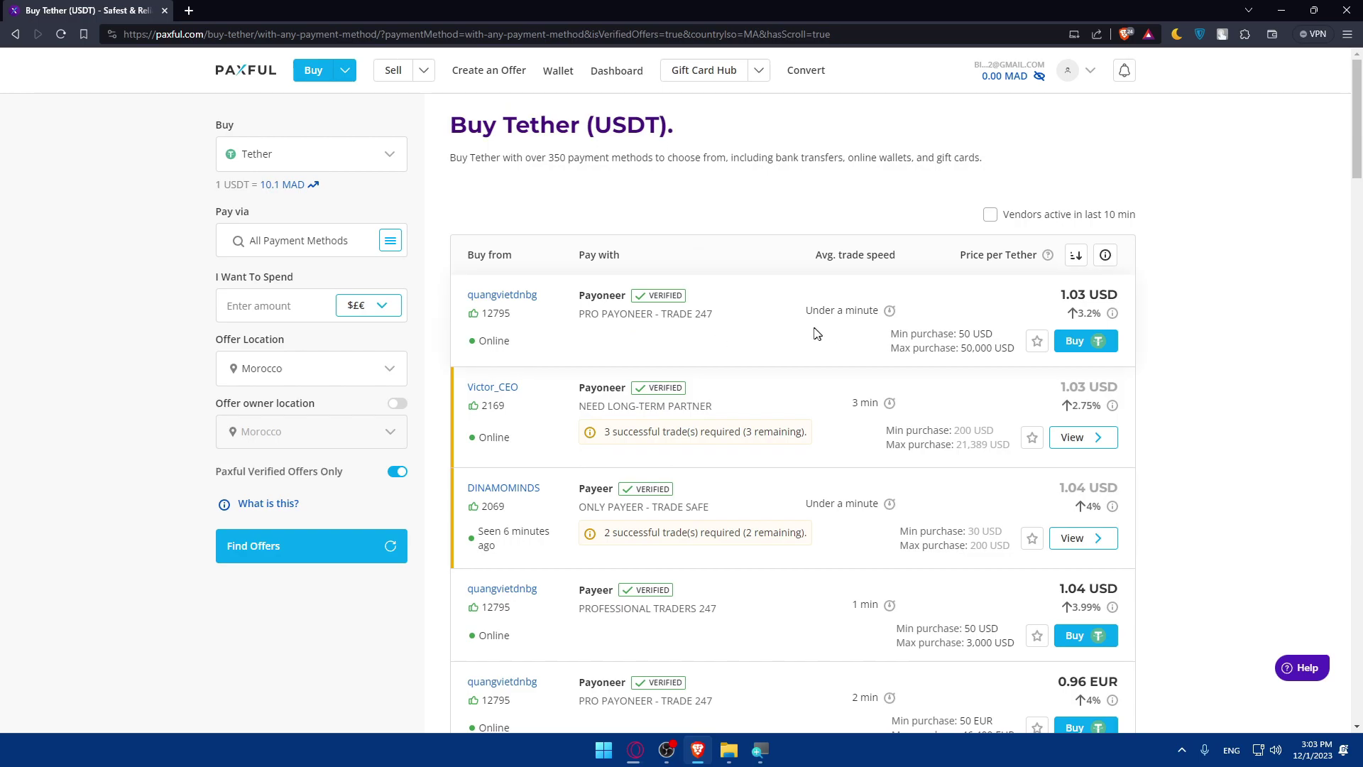
# Search the payment methods for revolut and choose Revolut as the way to pay.
pyautogui.click(342, 245)
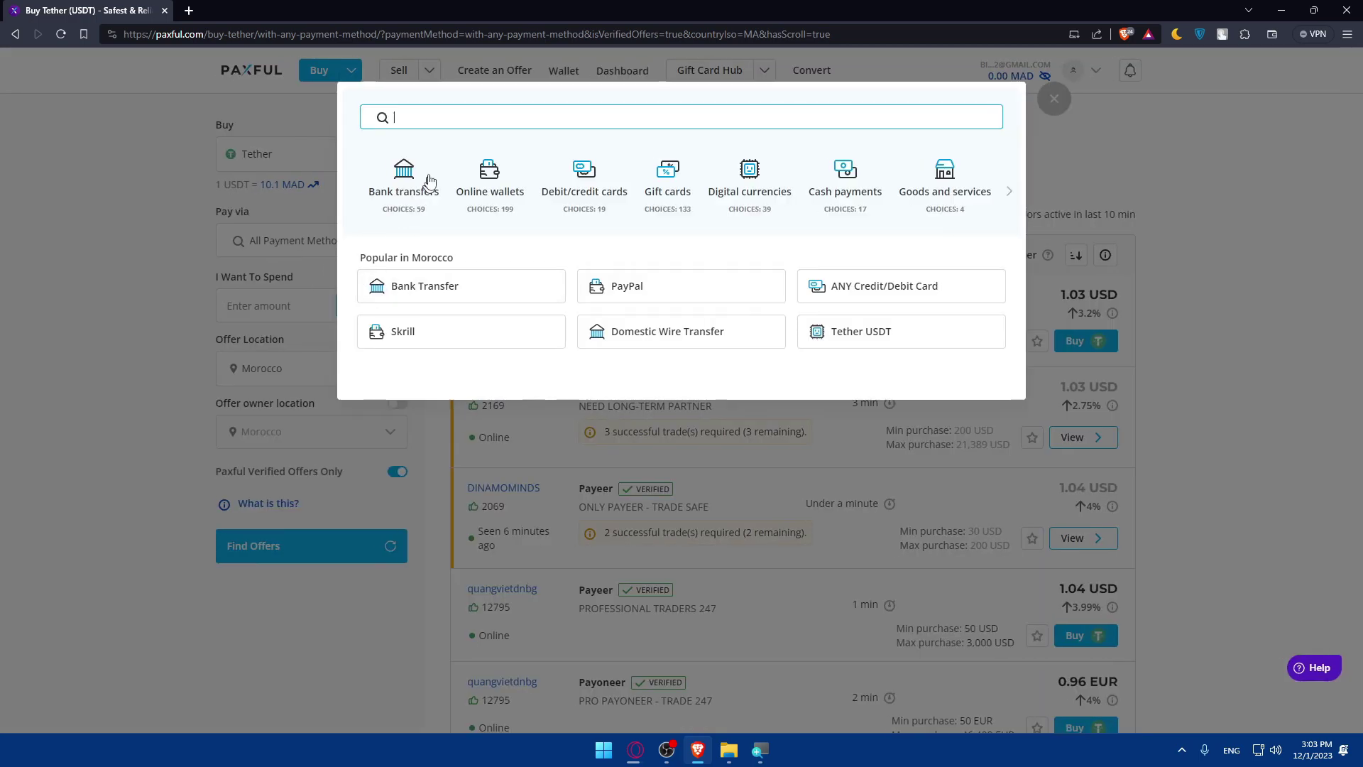
pyautogui.write('revolut')
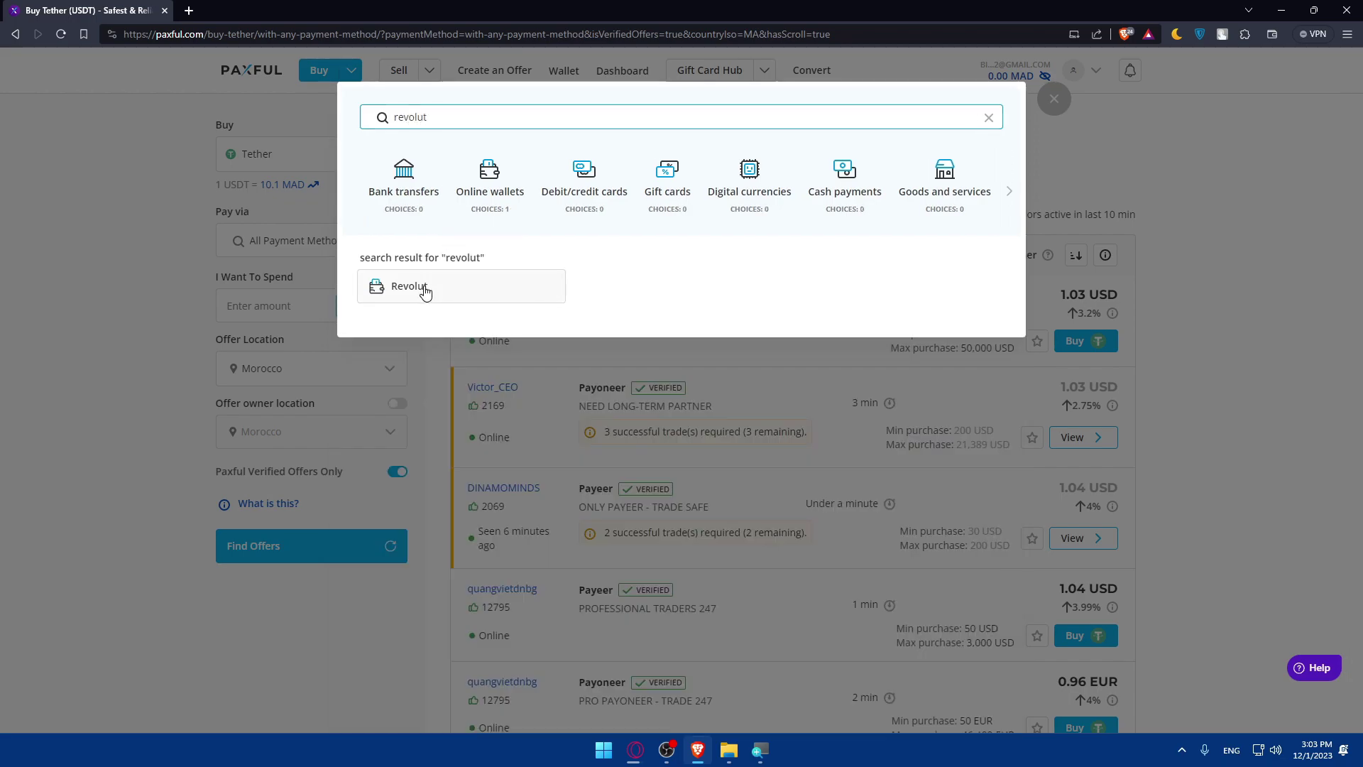
pyautogui.click(426, 289)
pyautogui.click(258, 305)
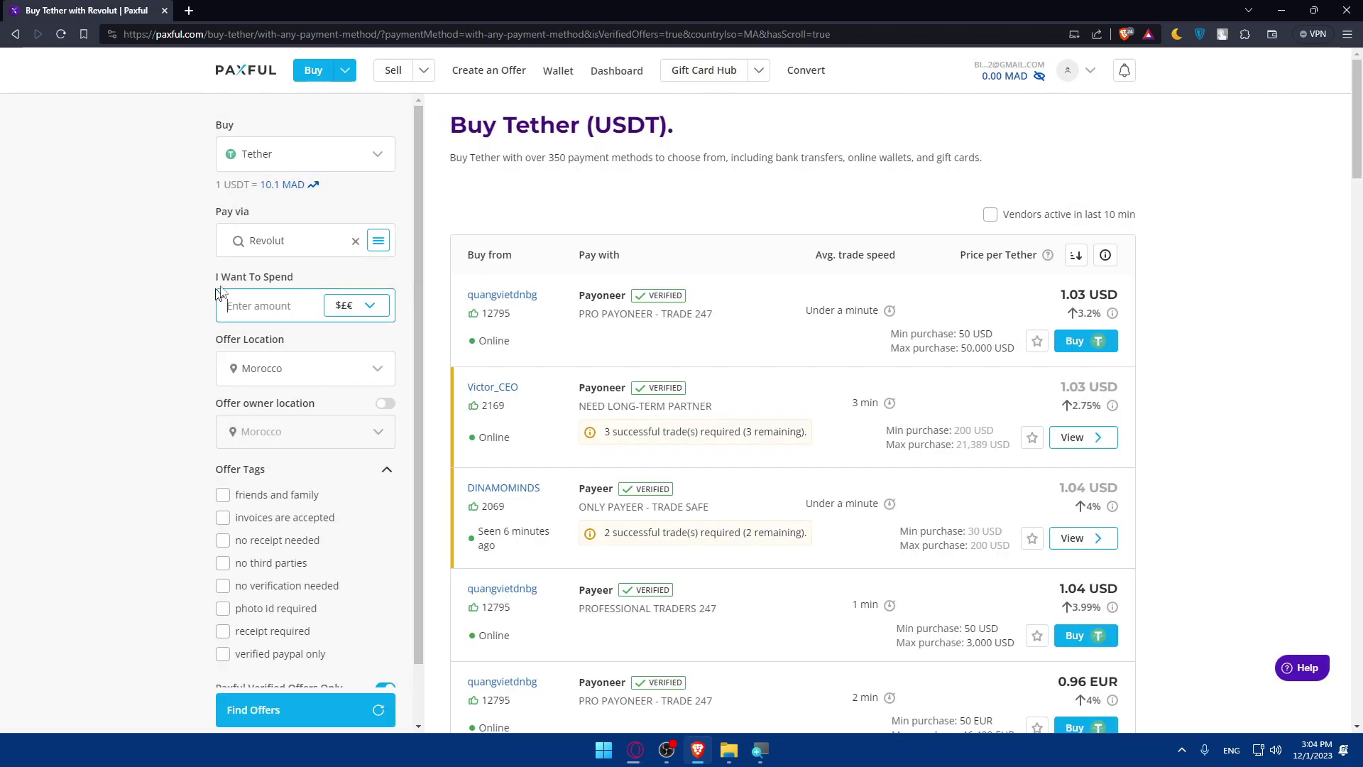
pyautogui.click(186, 300)
# Set the offer location to Worldwide and find the matching Tether offers.
pyautogui.click(310, 376)
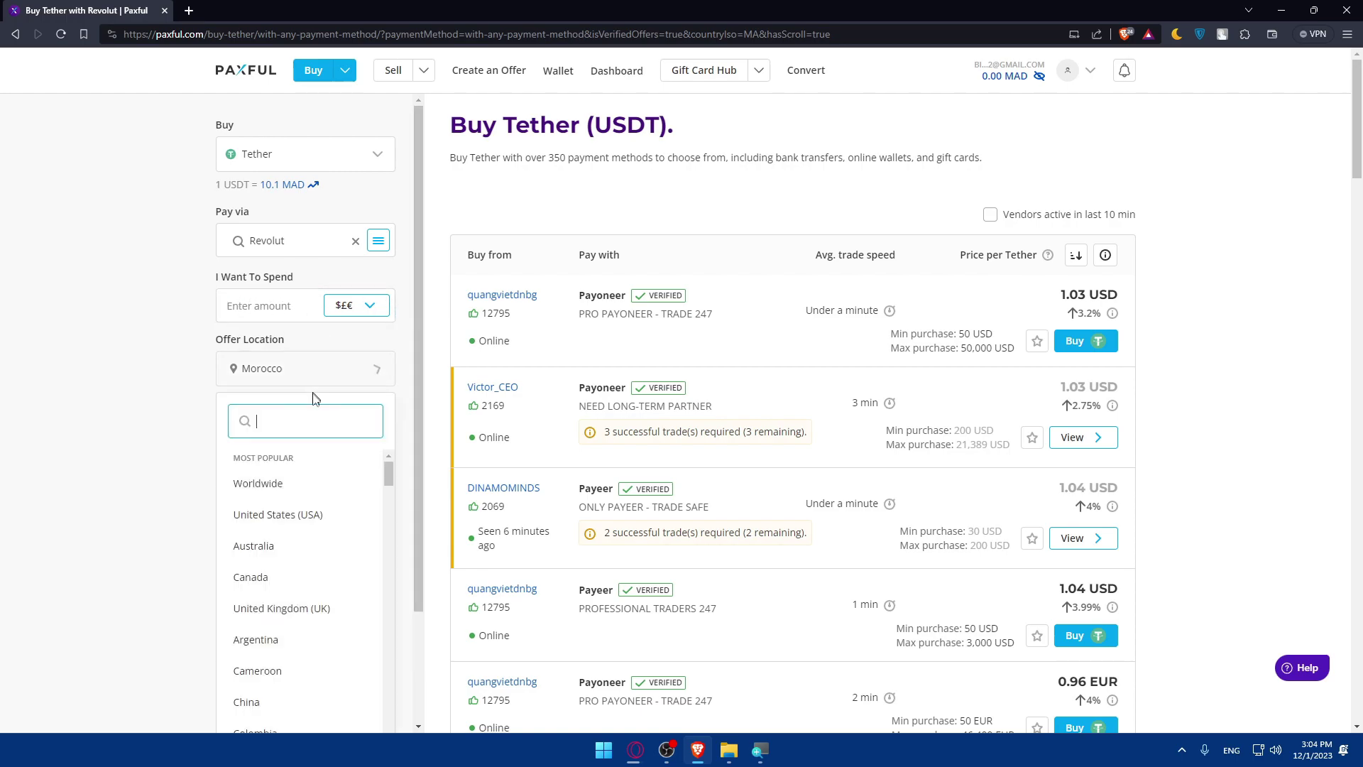
pyautogui.click(275, 488)
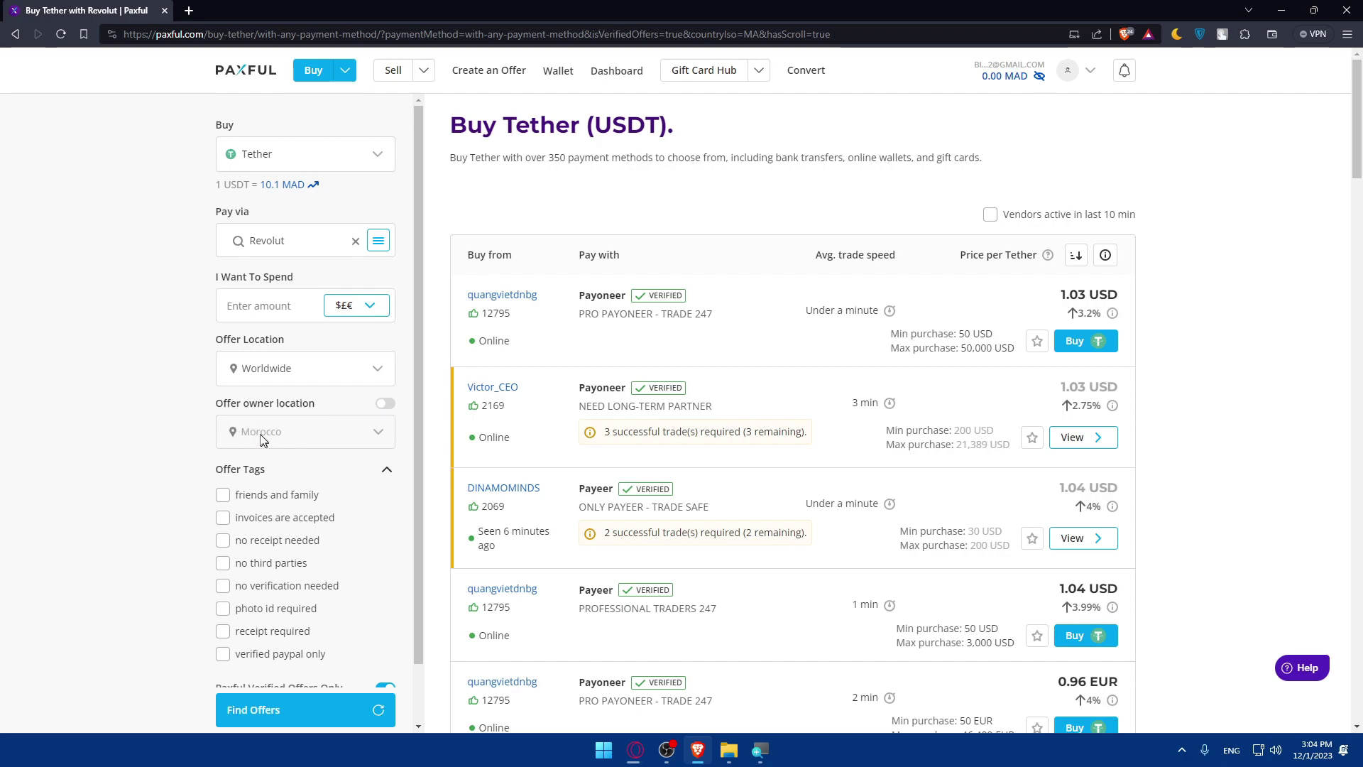
pyautogui.scroll(-1, 291, 429)
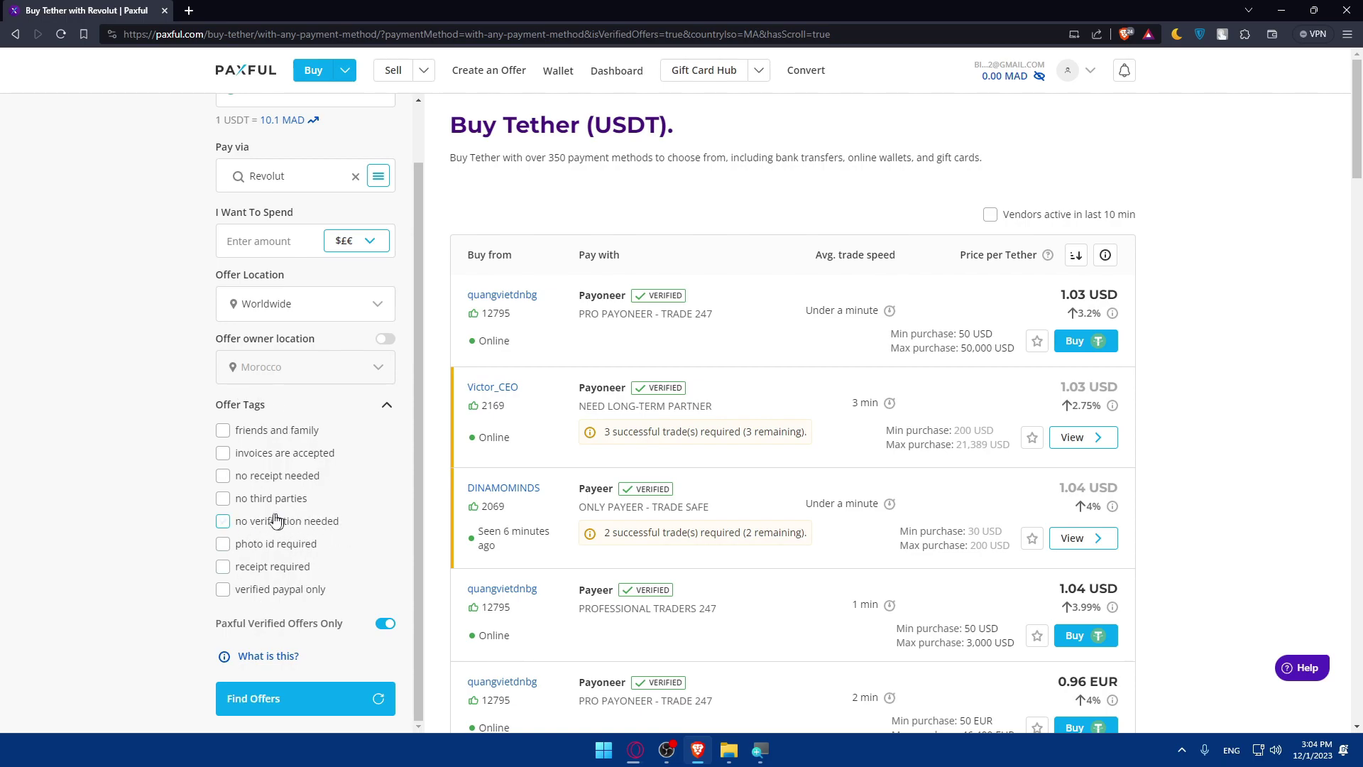
pyautogui.click(291, 699)
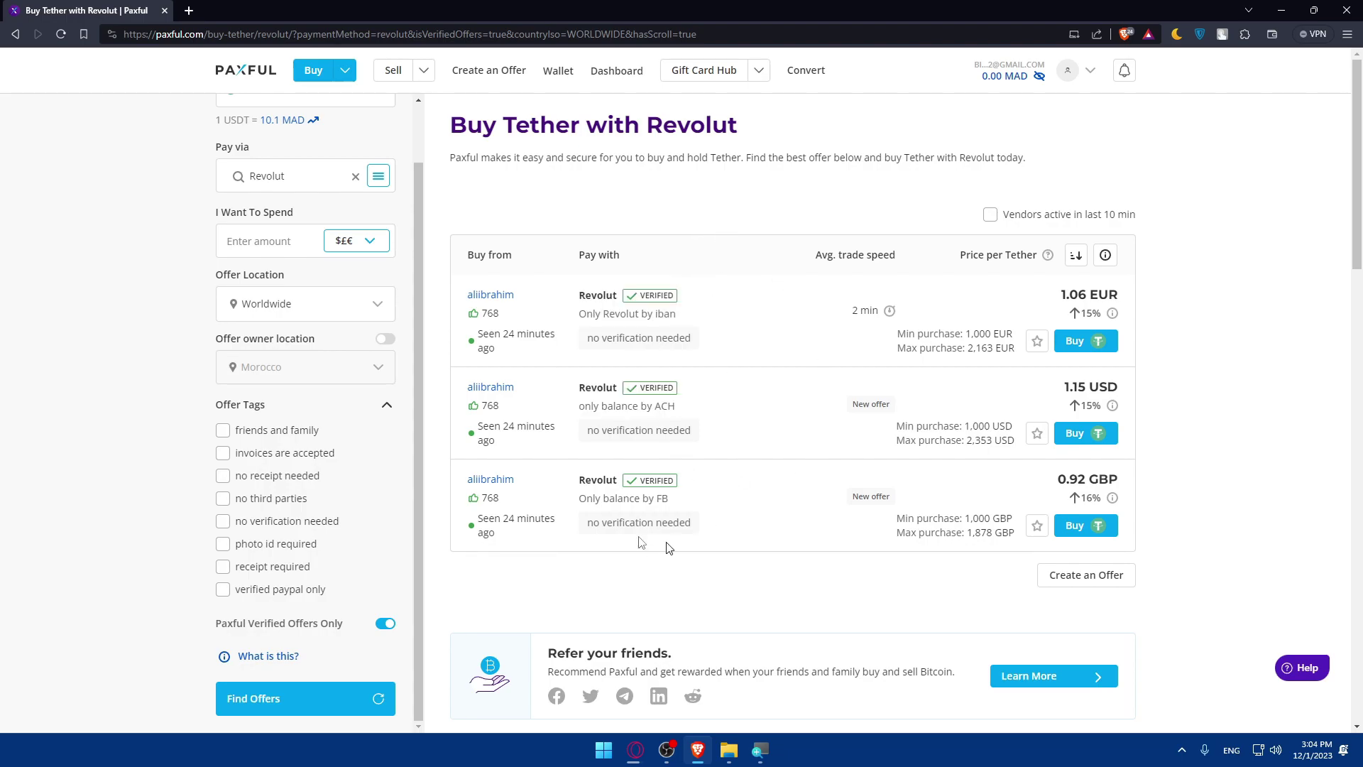
# Review the Revolut offers and open the USD one labelled "only balance by ACH" to buy Tether.
pyautogui.scroll(-5, 688, 490)
pyautogui.scroll(5, 684, 481)
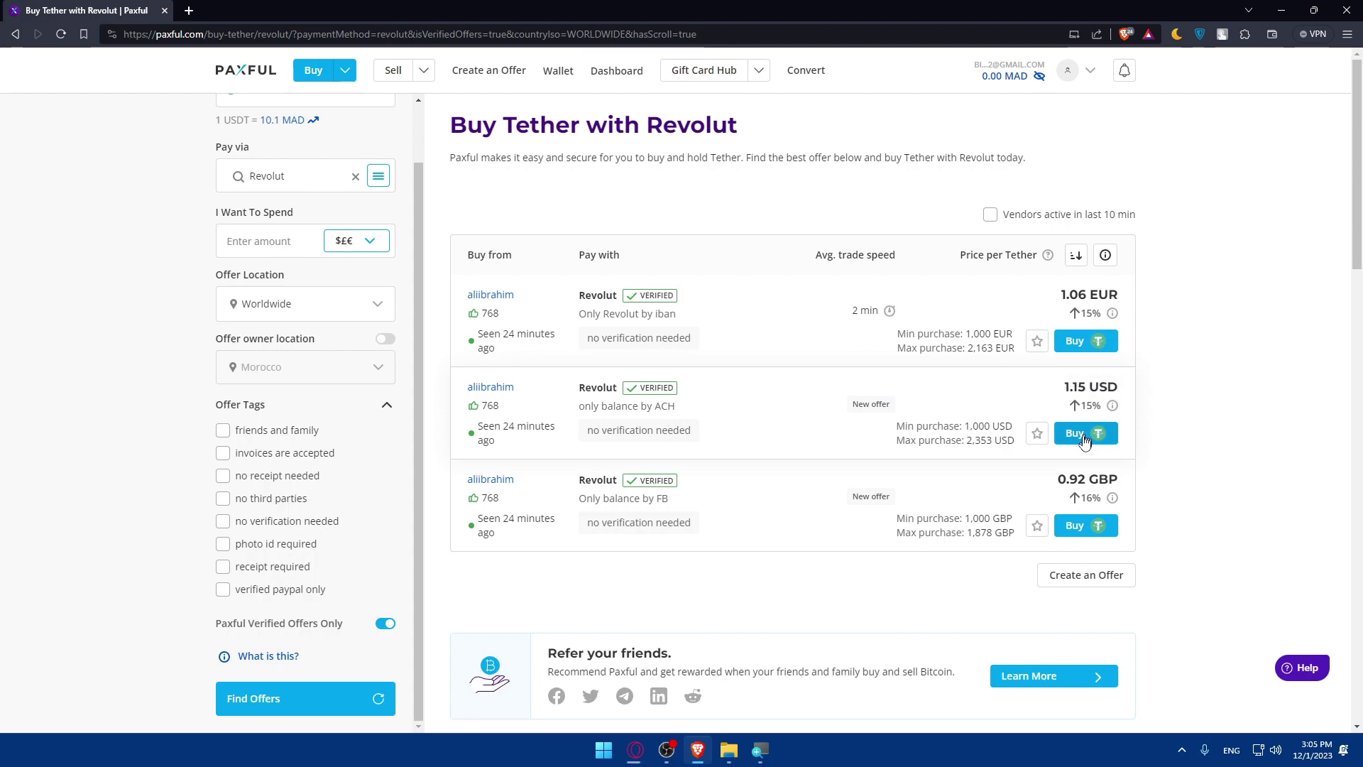
pyautogui.click(1083, 443)
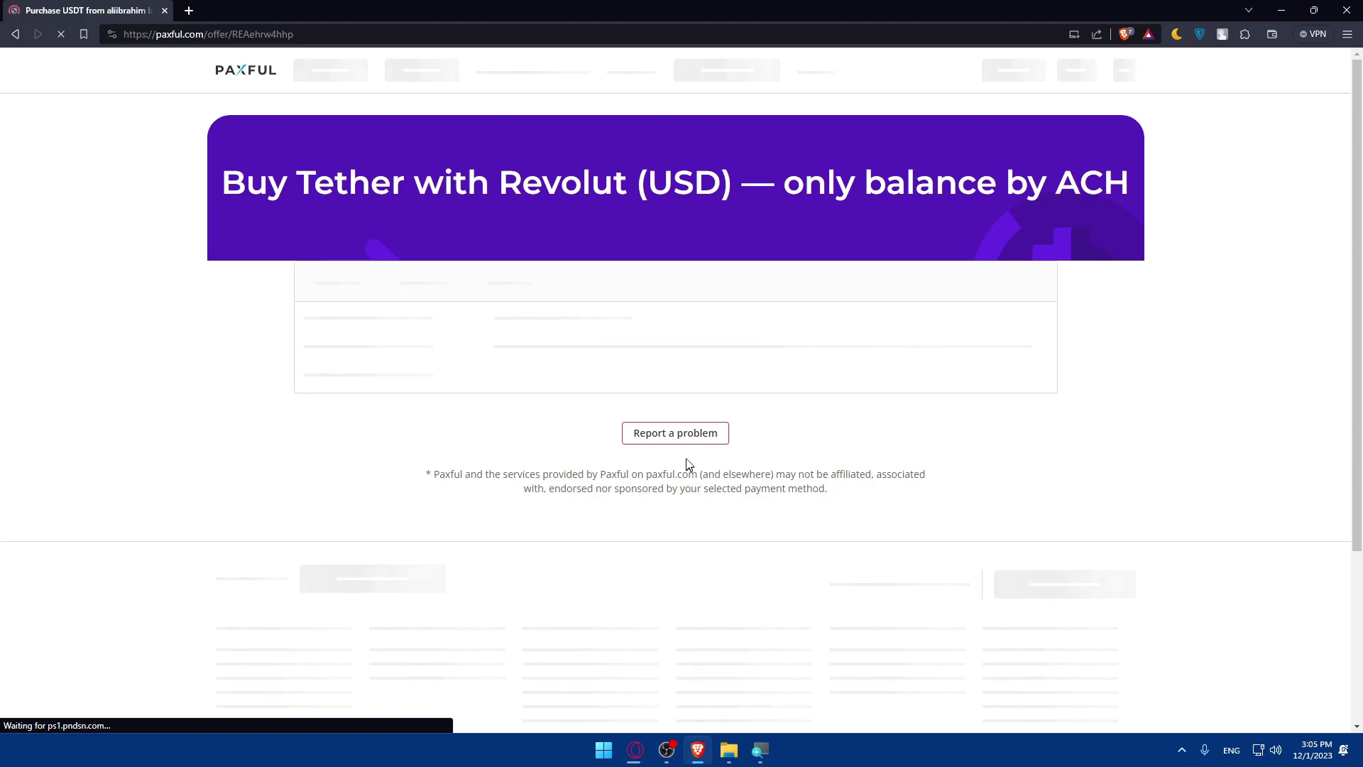
# Set the amount of Tether to receive to 1000 USDT and check the corresponding USD payment.
pyautogui.click(751, 368)
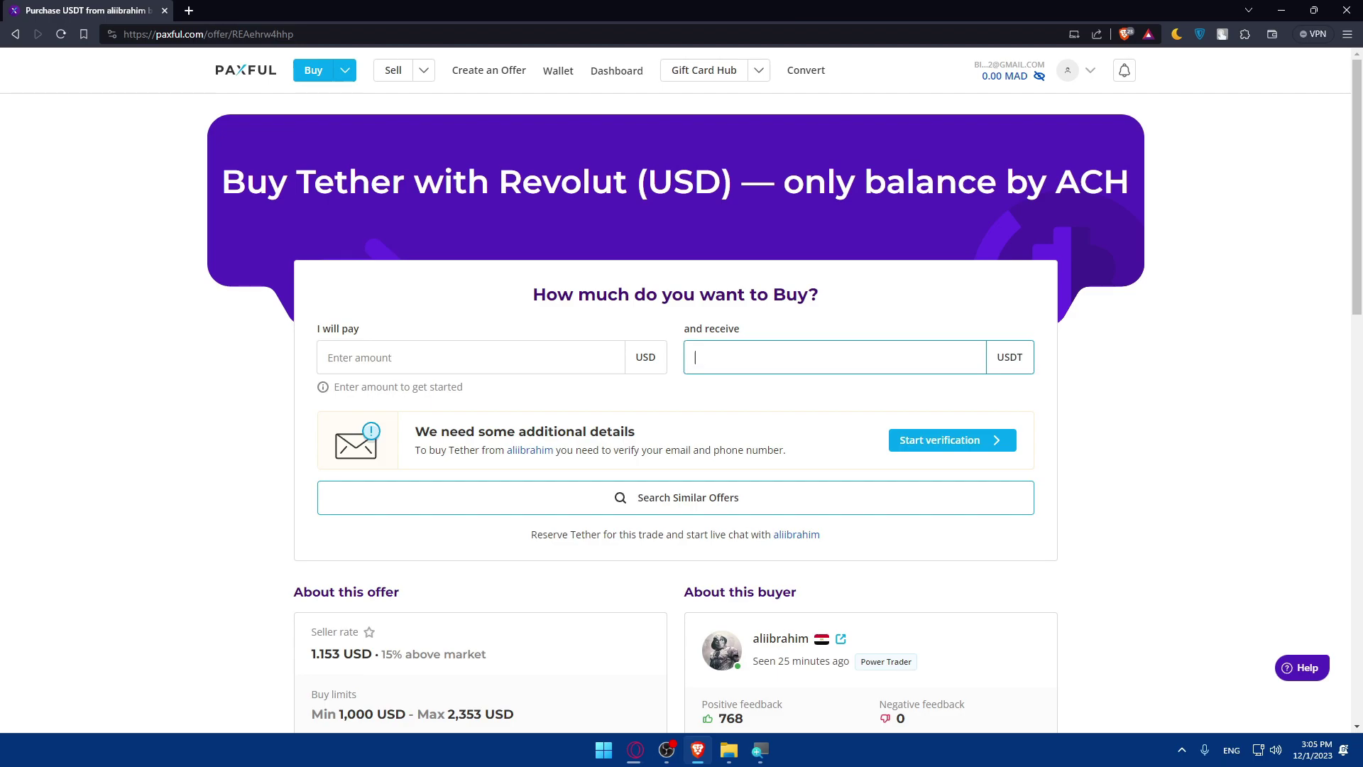
pyautogui.write('1000')
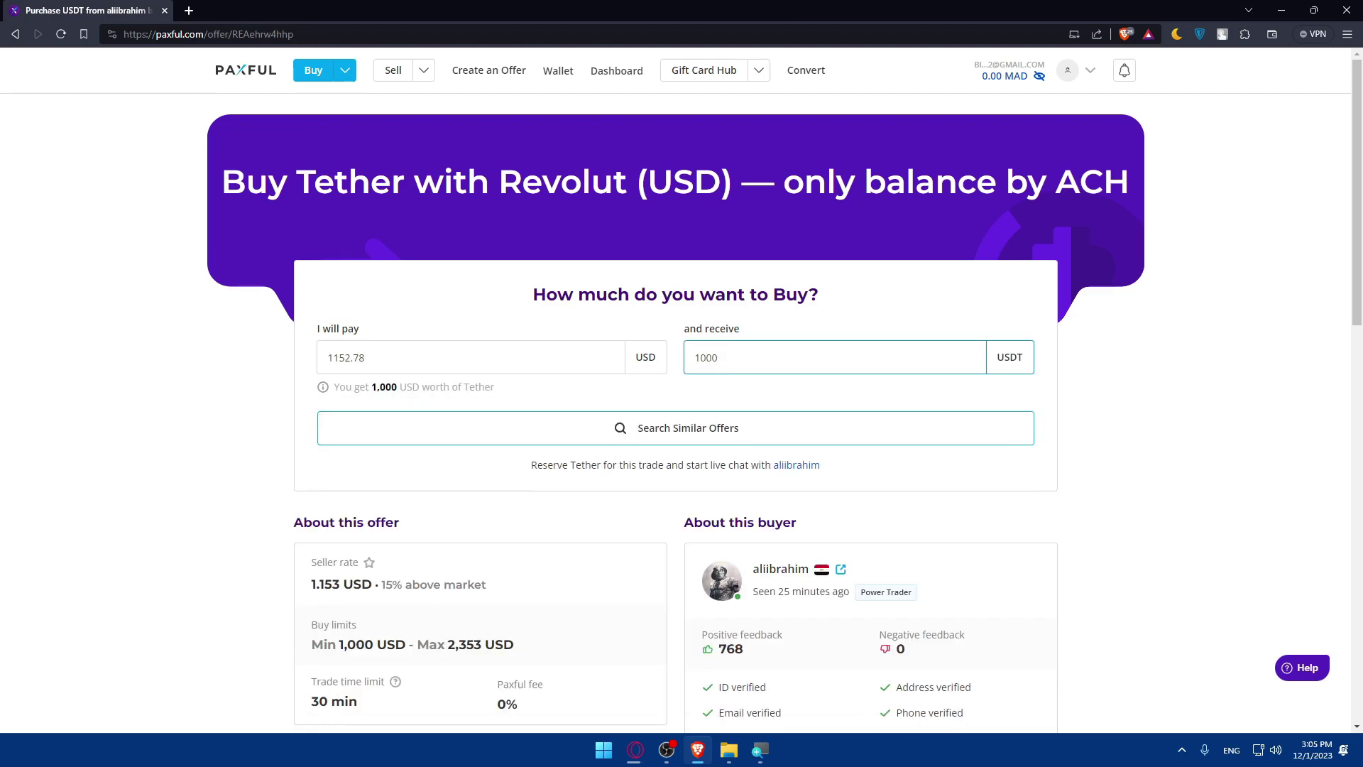
pyautogui.hotkey('shift', 'Tab')
pyautogui.press('End')
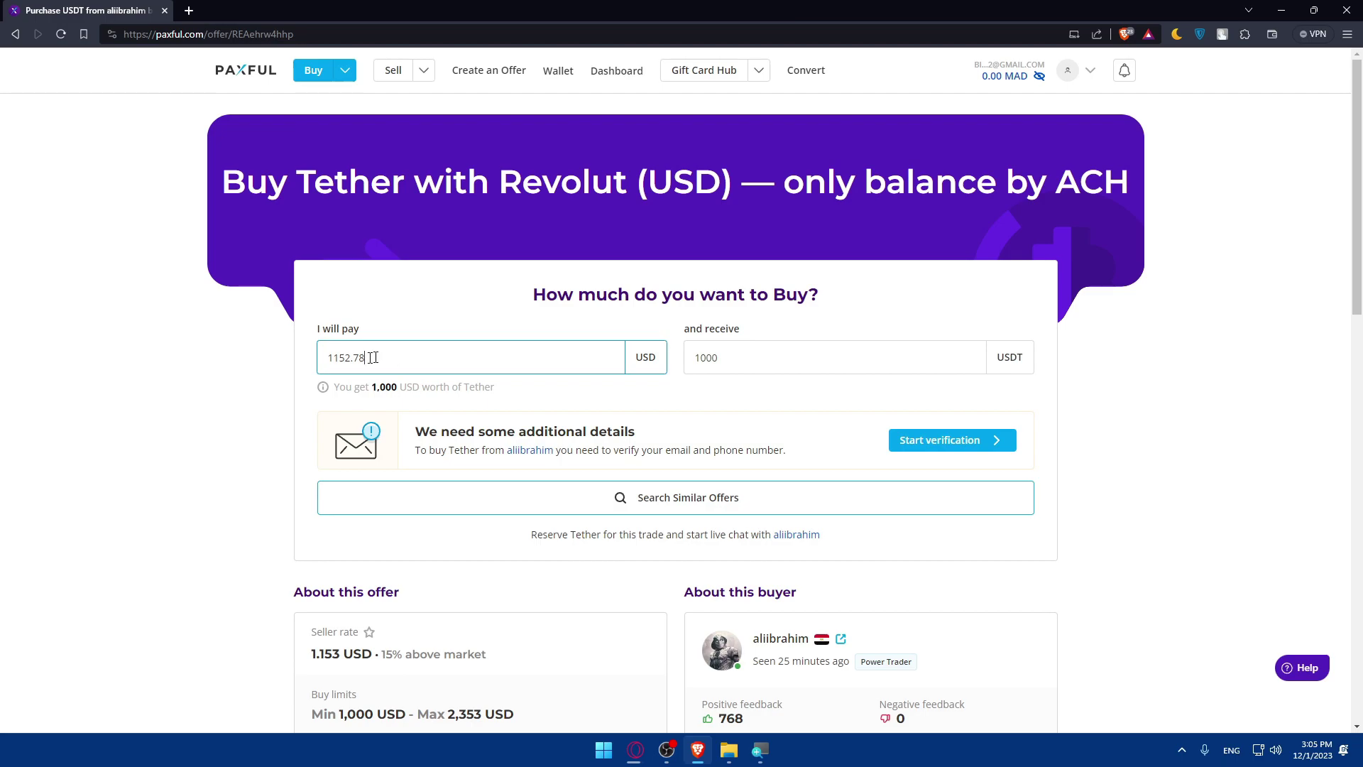
pyautogui.hotkey('shift', 'Home')
pyautogui.press('End')
pyautogui.hotkey('shift', 'Home')
pyautogui.press('End')
pyautogui.click(514, 335)
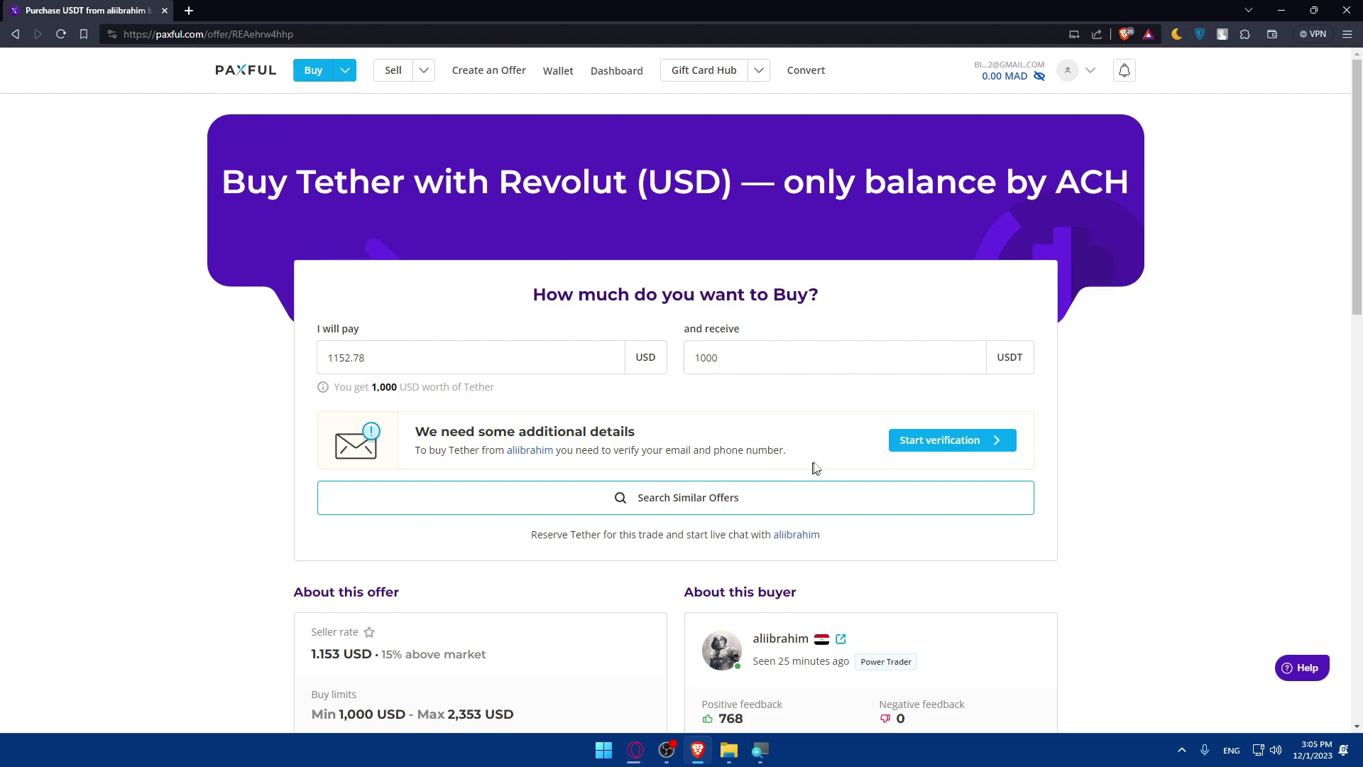
# Examine the offer's verification requirement, buy limits, trade time limit, trader feedback and offer terms.
pyautogui.moveTo(782, 450)
pyautogui.mouseDown()
pyautogui.moveTo(636, 451)
pyautogui.moveTo(774, 449)
pyautogui.mouseUp()
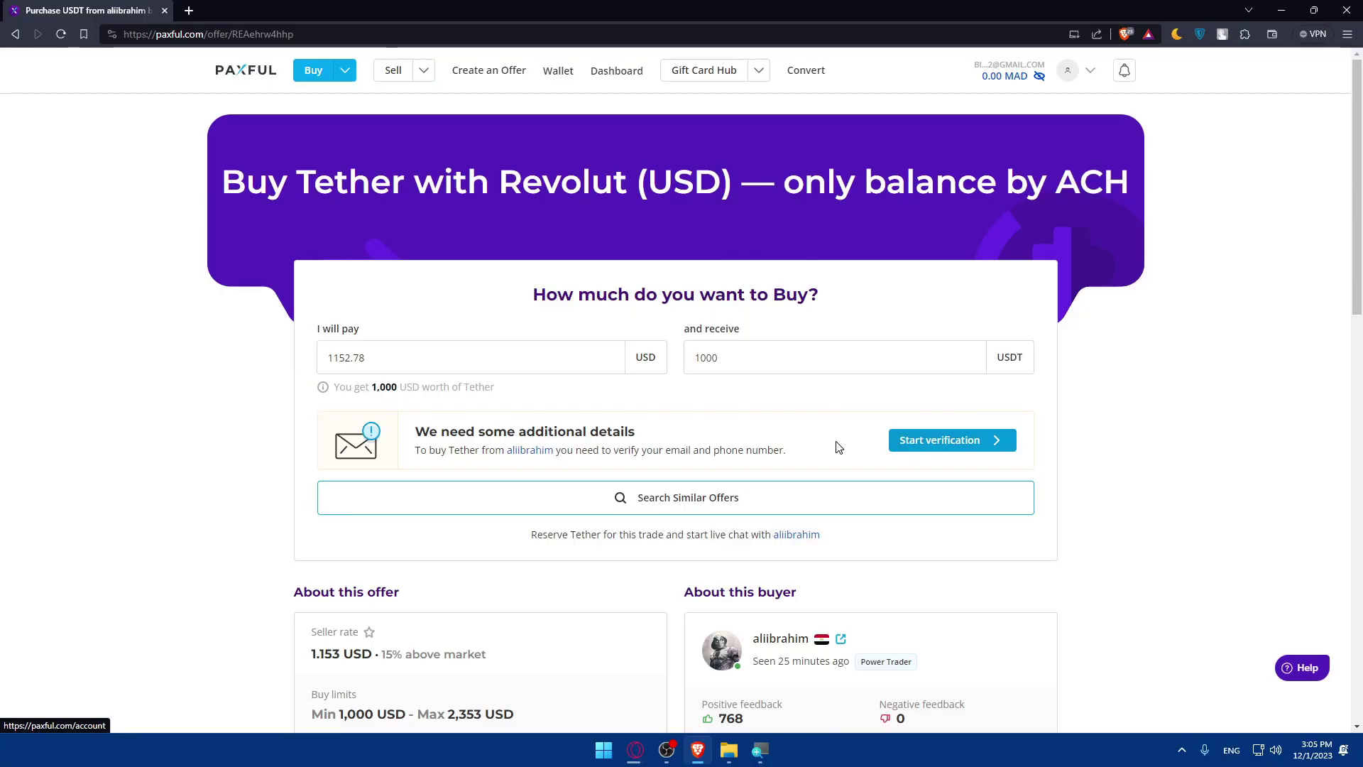
pyautogui.scroll(-2, 821, 428)
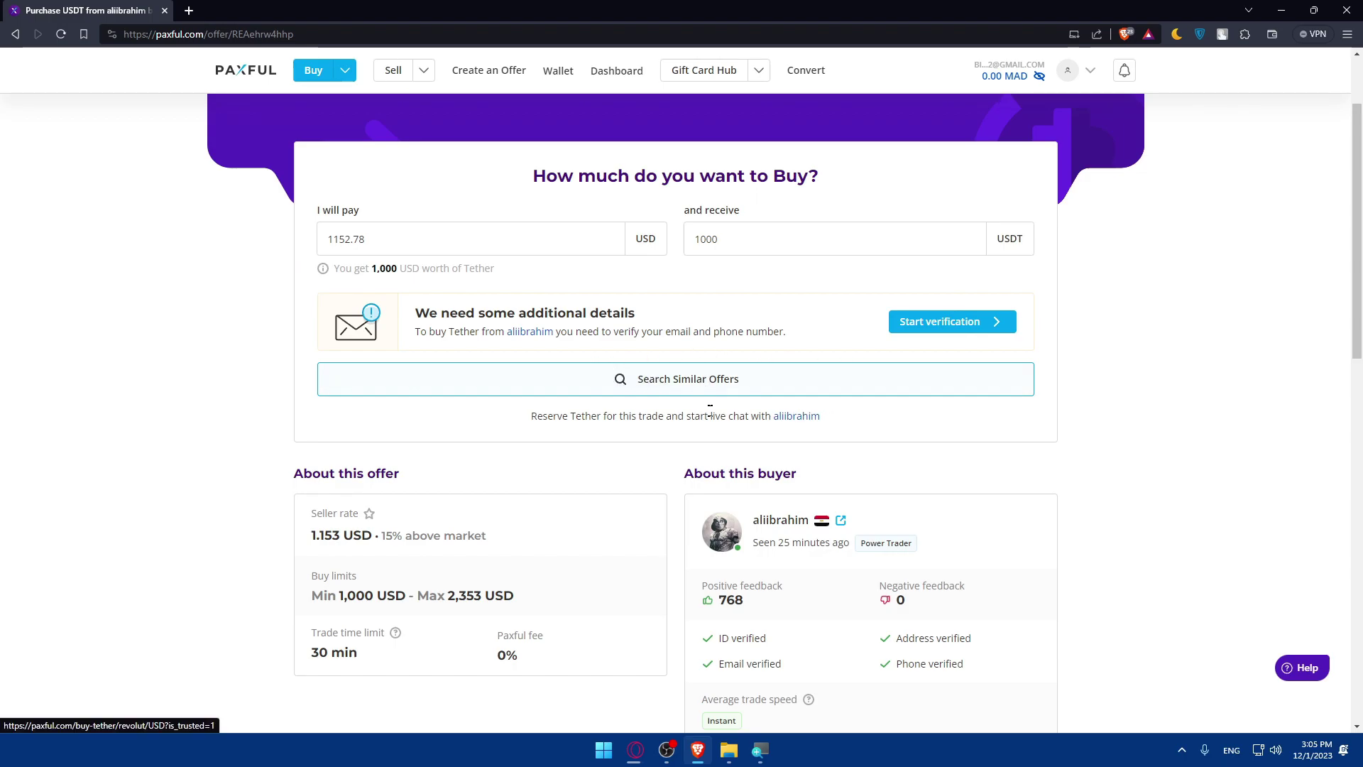
pyautogui.scroll(-2, 756, 449)
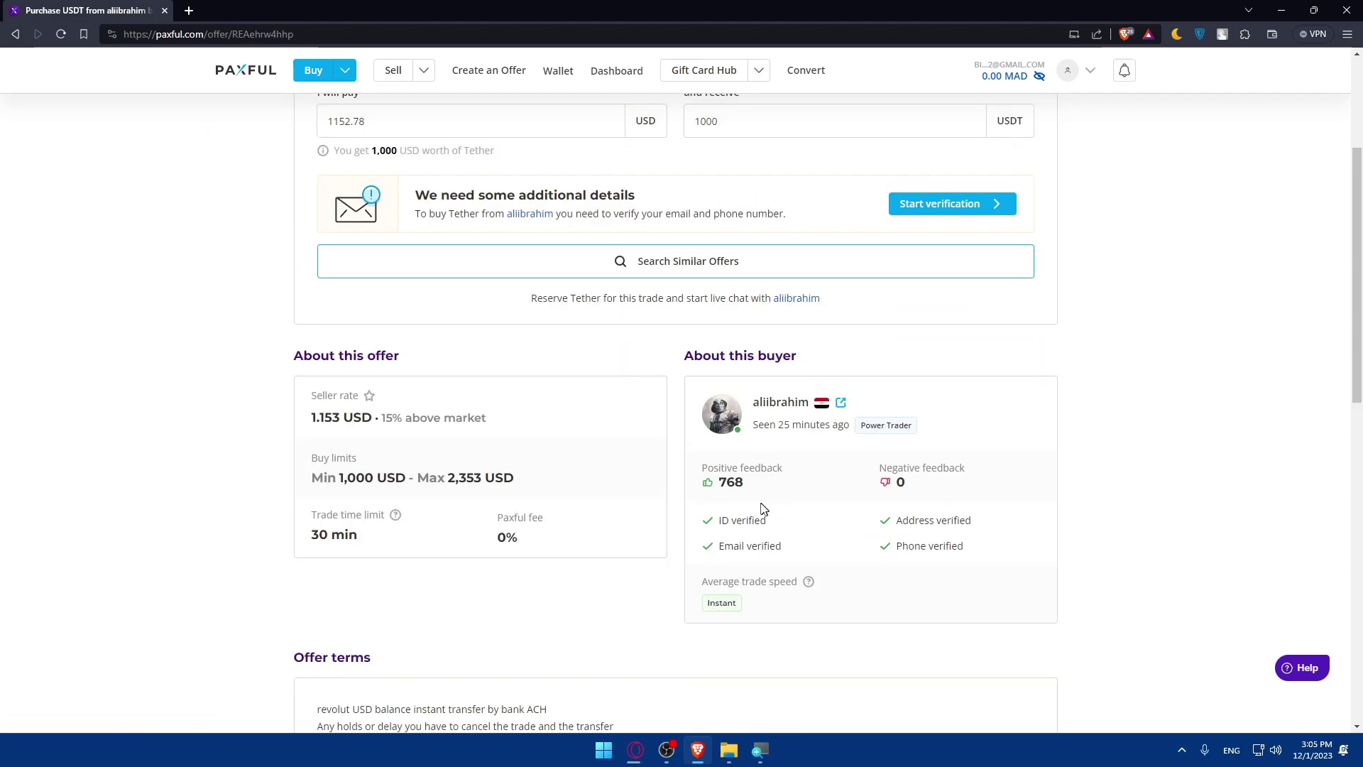
pyautogui.scroll(-2, 781, 510)
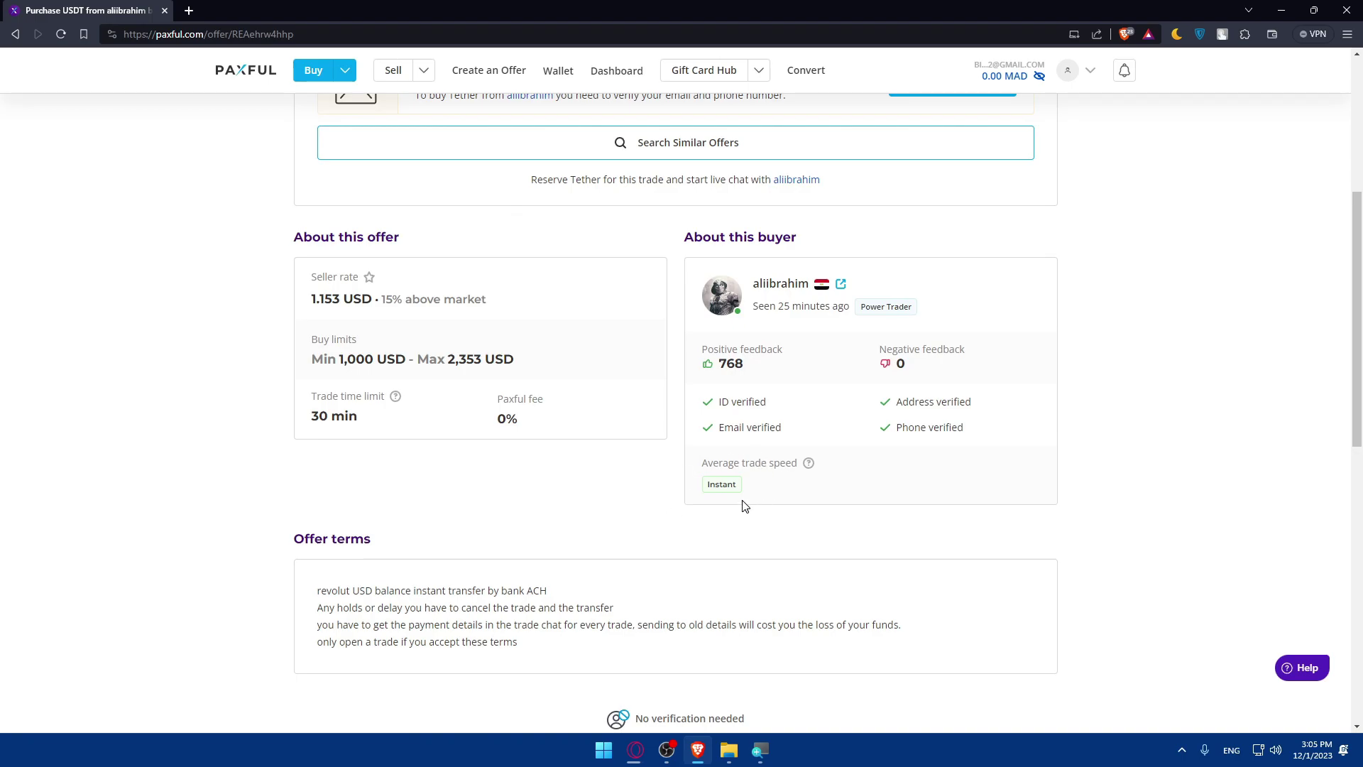
pyautogui.scroll(5, 740, 503)
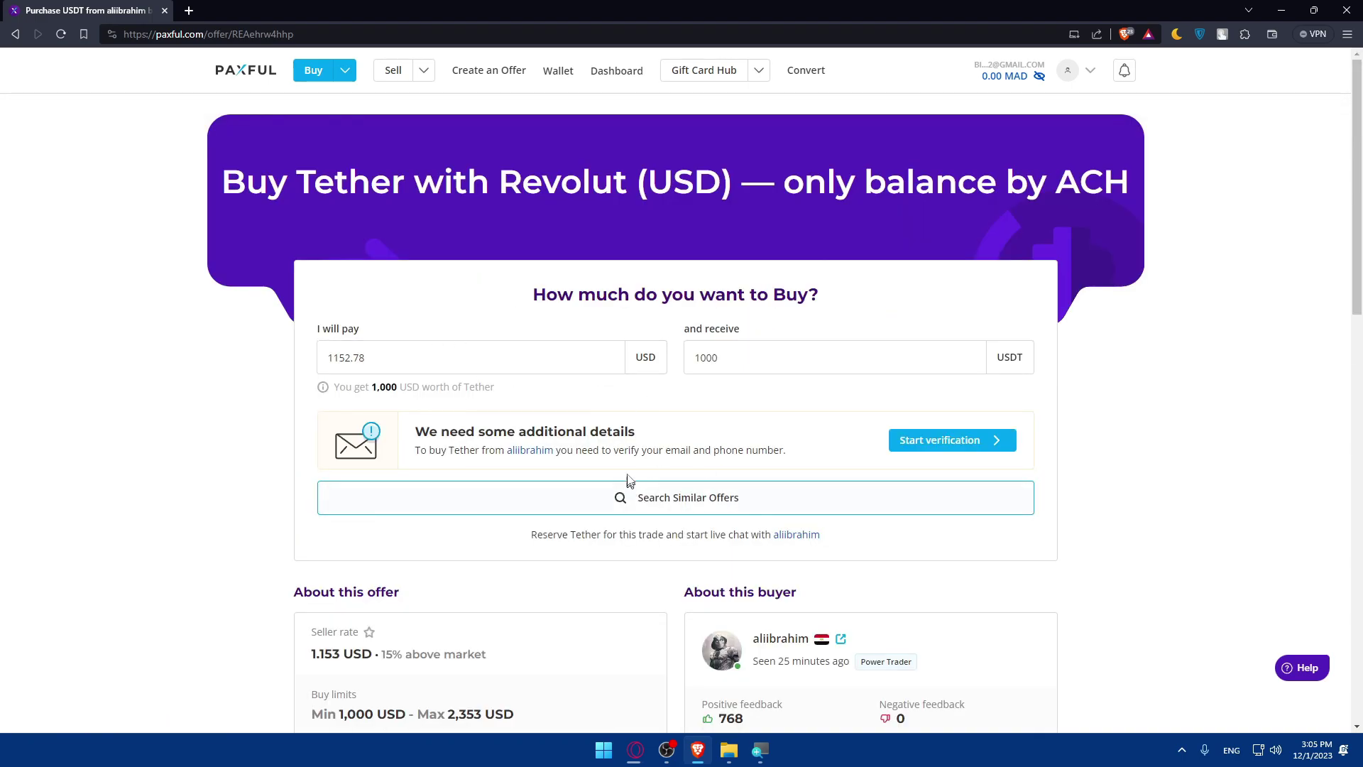
pyautogui.scroll(-5, 722, 544)
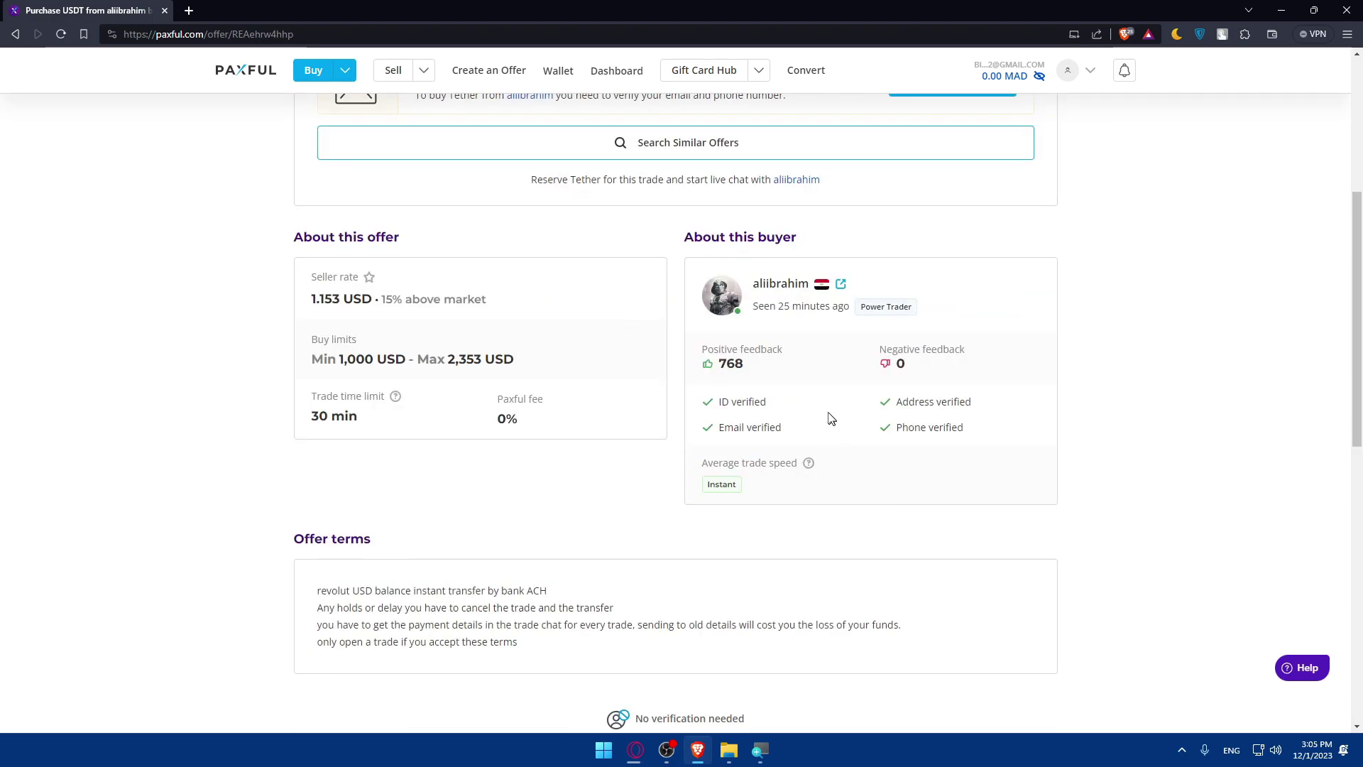
# Return to the wallet and try to send Tether, reading and dismissing the verification request.
pyautogui.click(553, 71)
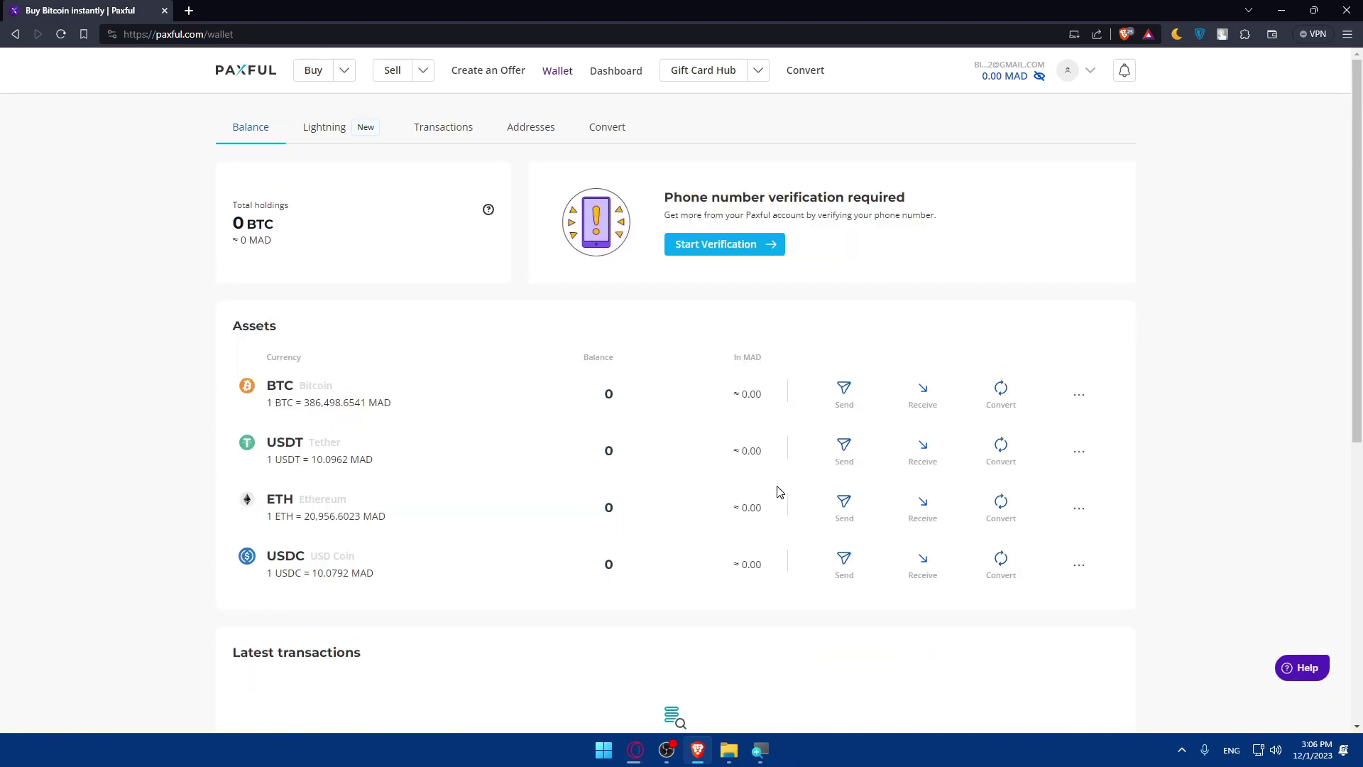
pyautogui.click(844, 448)
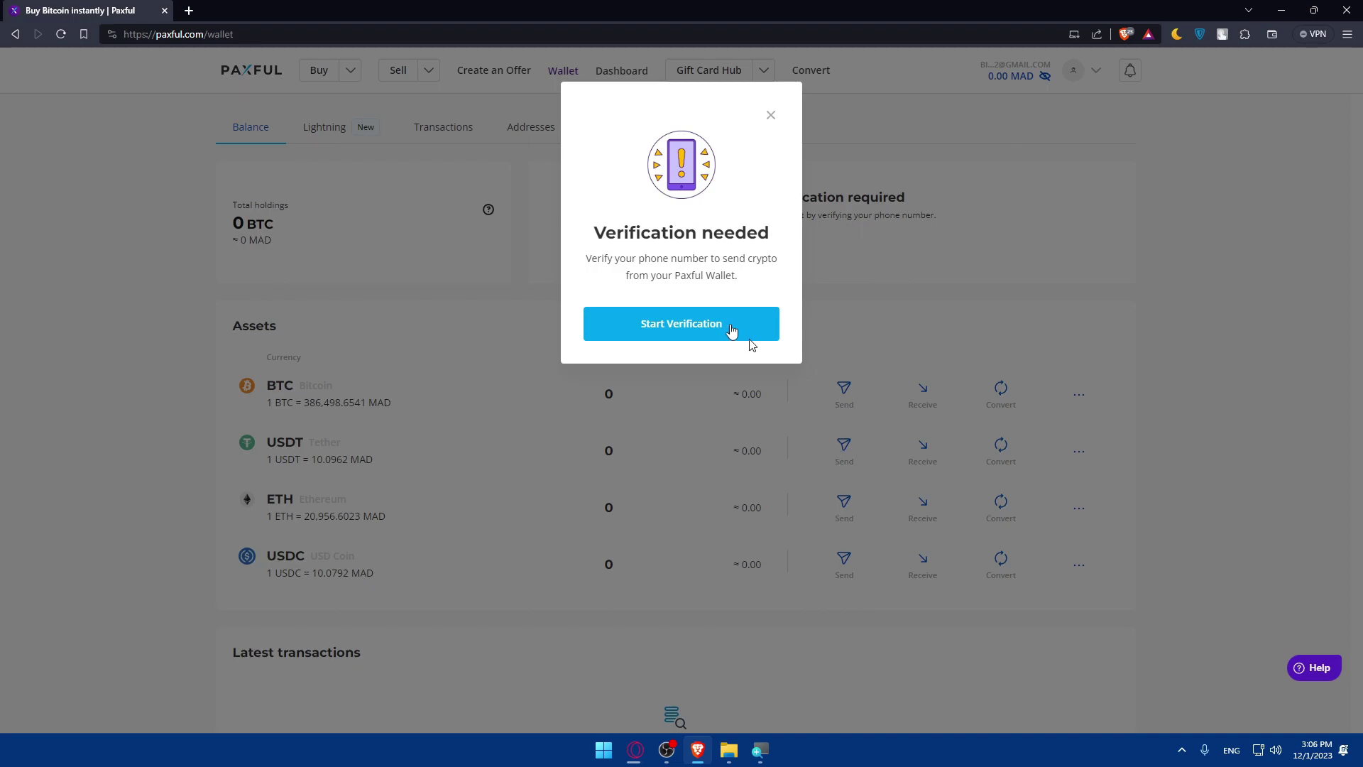
pyautogui.moveTo(580, 259); pyautogui.dragTo(786, 269)
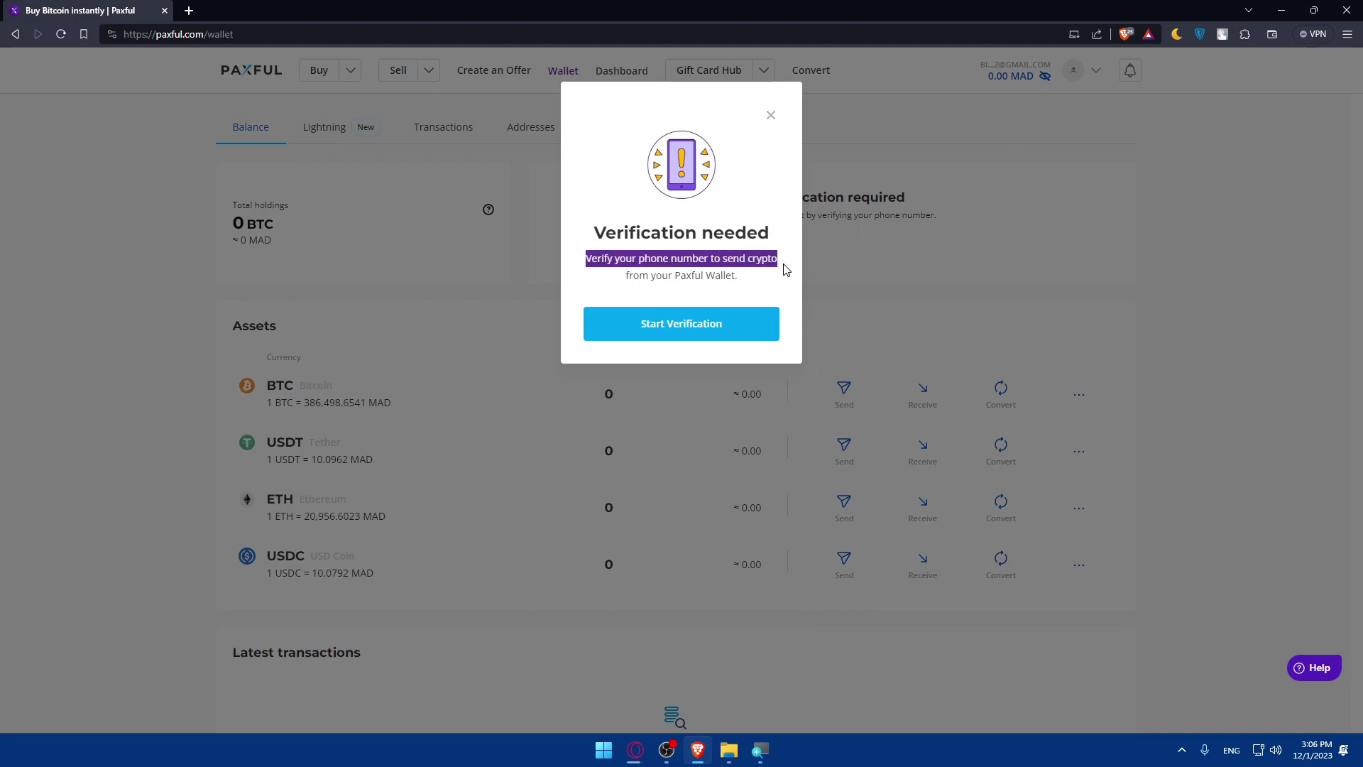
pyautogui.click(759, 285)
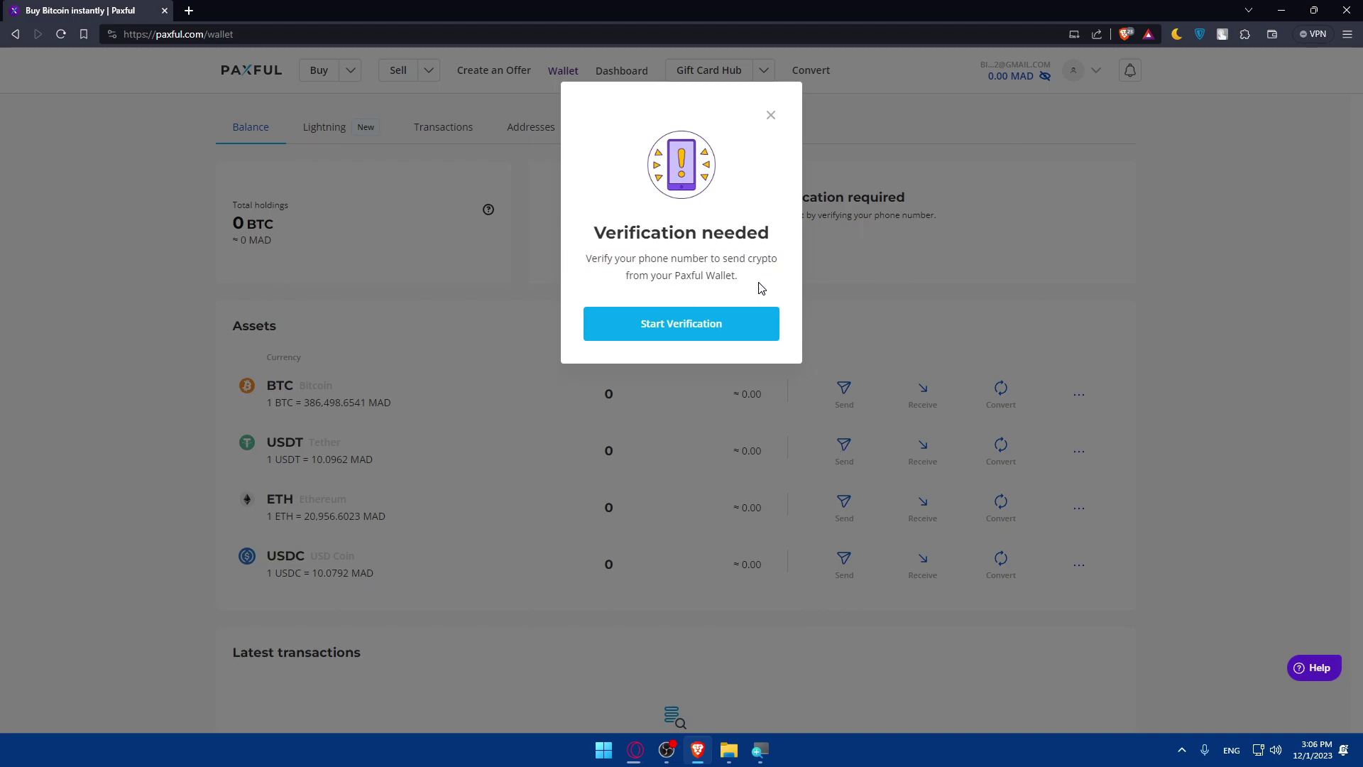
pyautogui.click(772, 115)
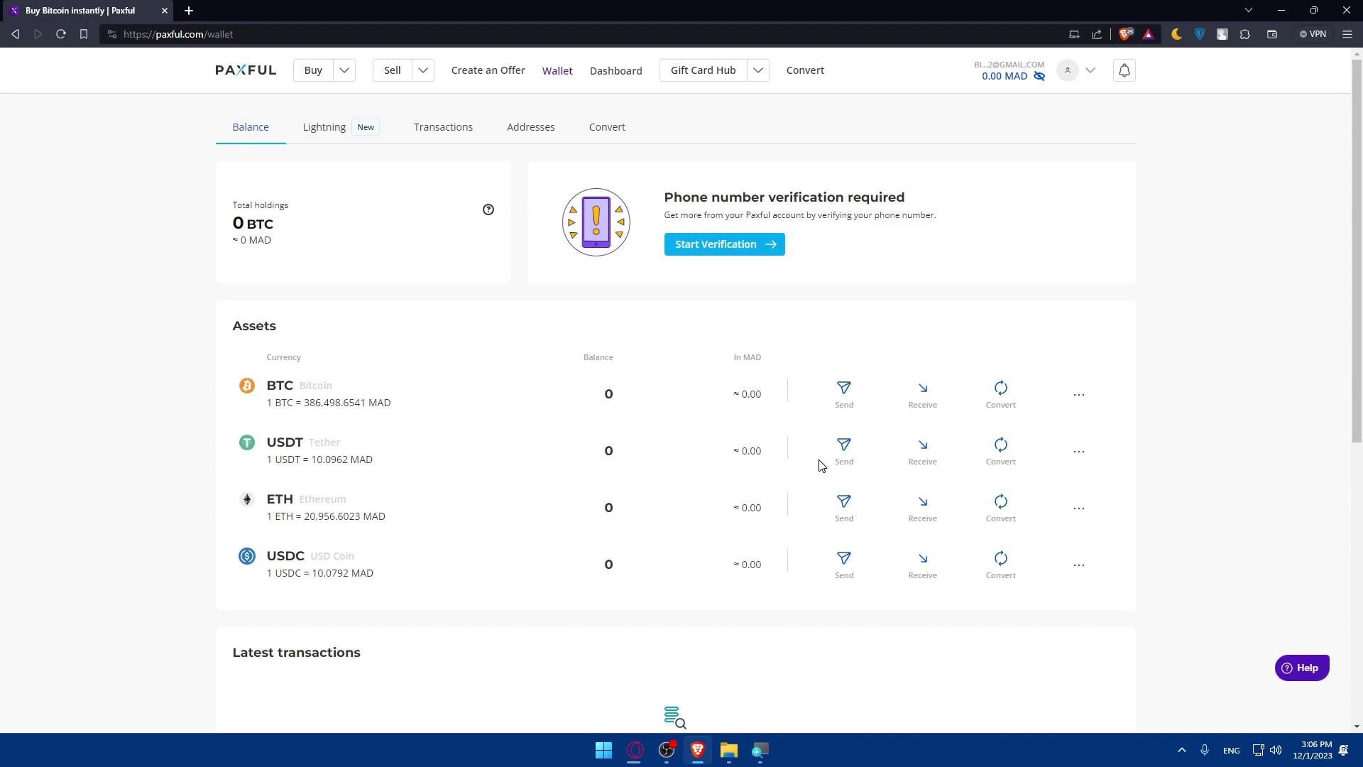
# Open the details for receiving Tether on the TRON network.
pyautogui.click(917, 447)
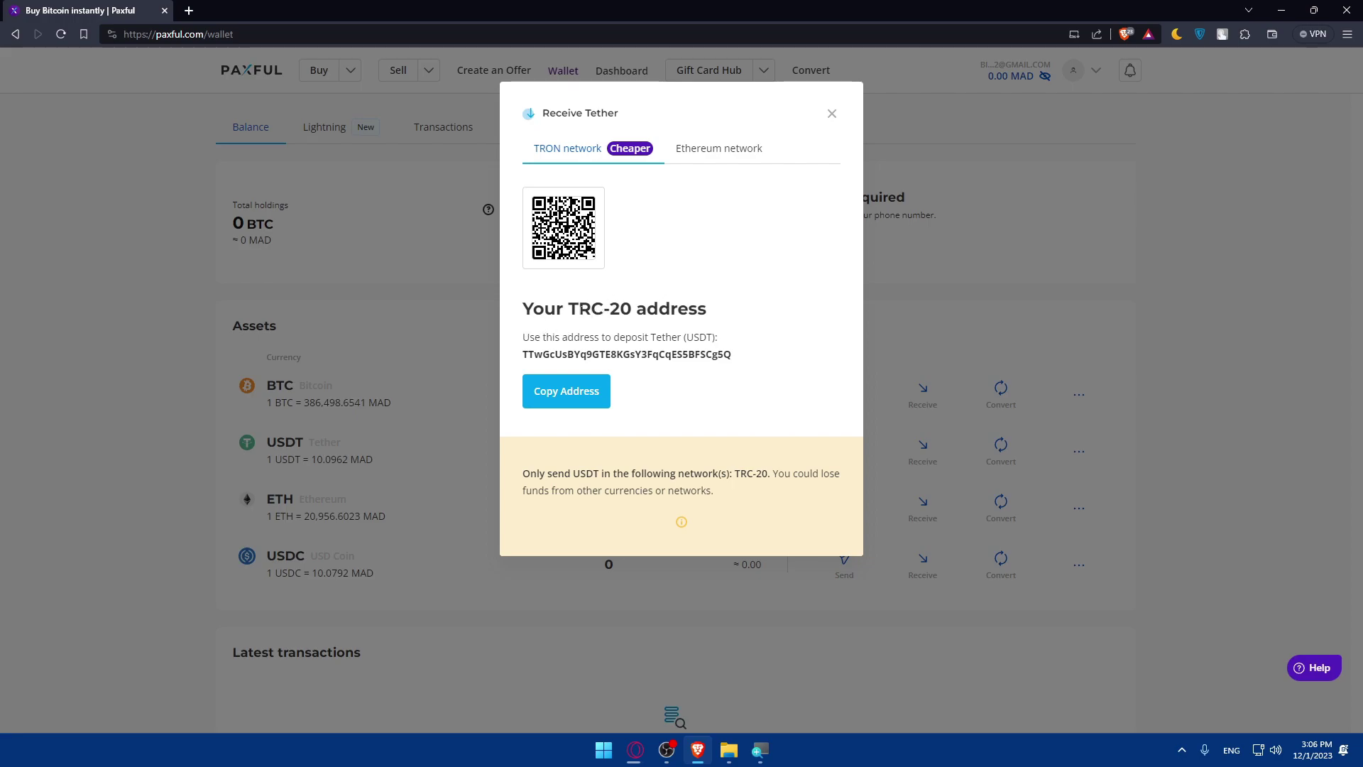
# Close the Tether receiving details, try to send Tether from the wallet, and dismiss the verification request.
pyautogui.click(836, 118)
pyautogui.click(840, 455)
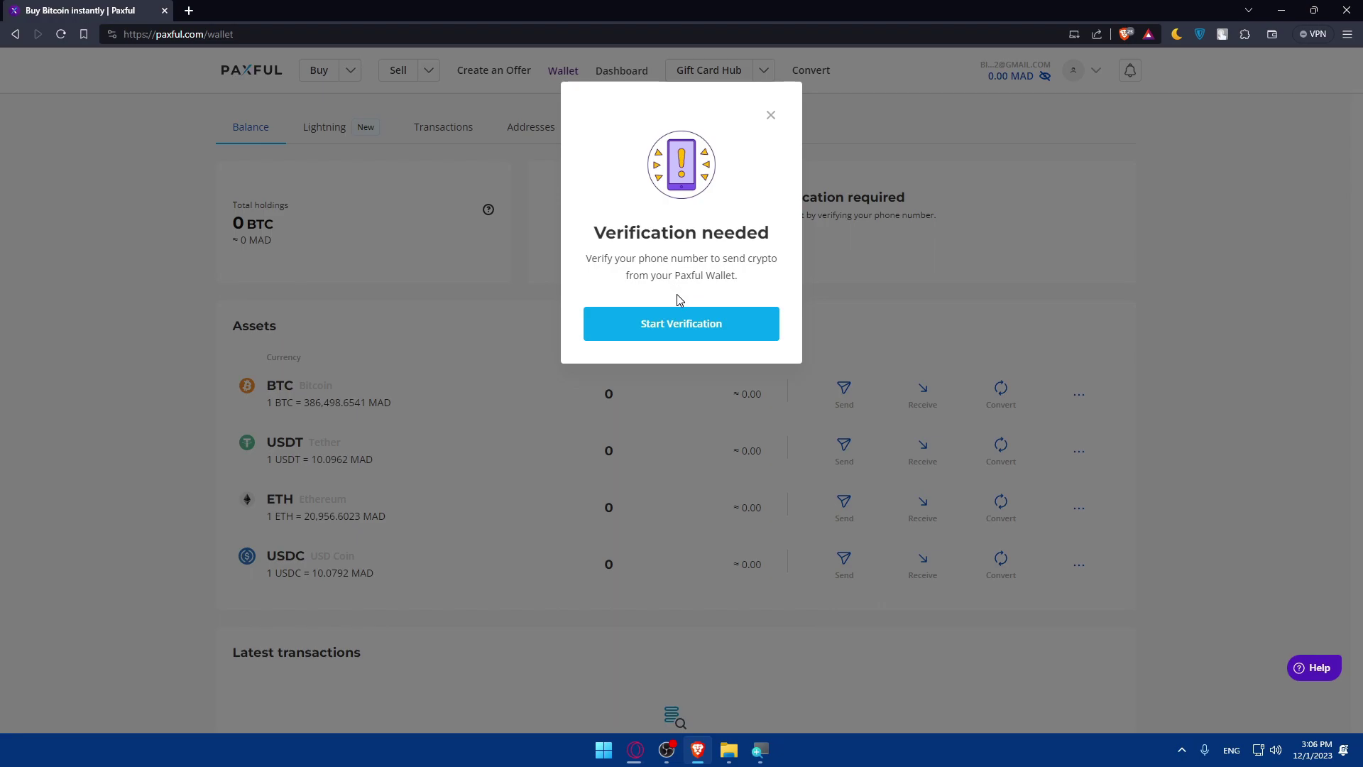
pyautogui.click(769, 121)
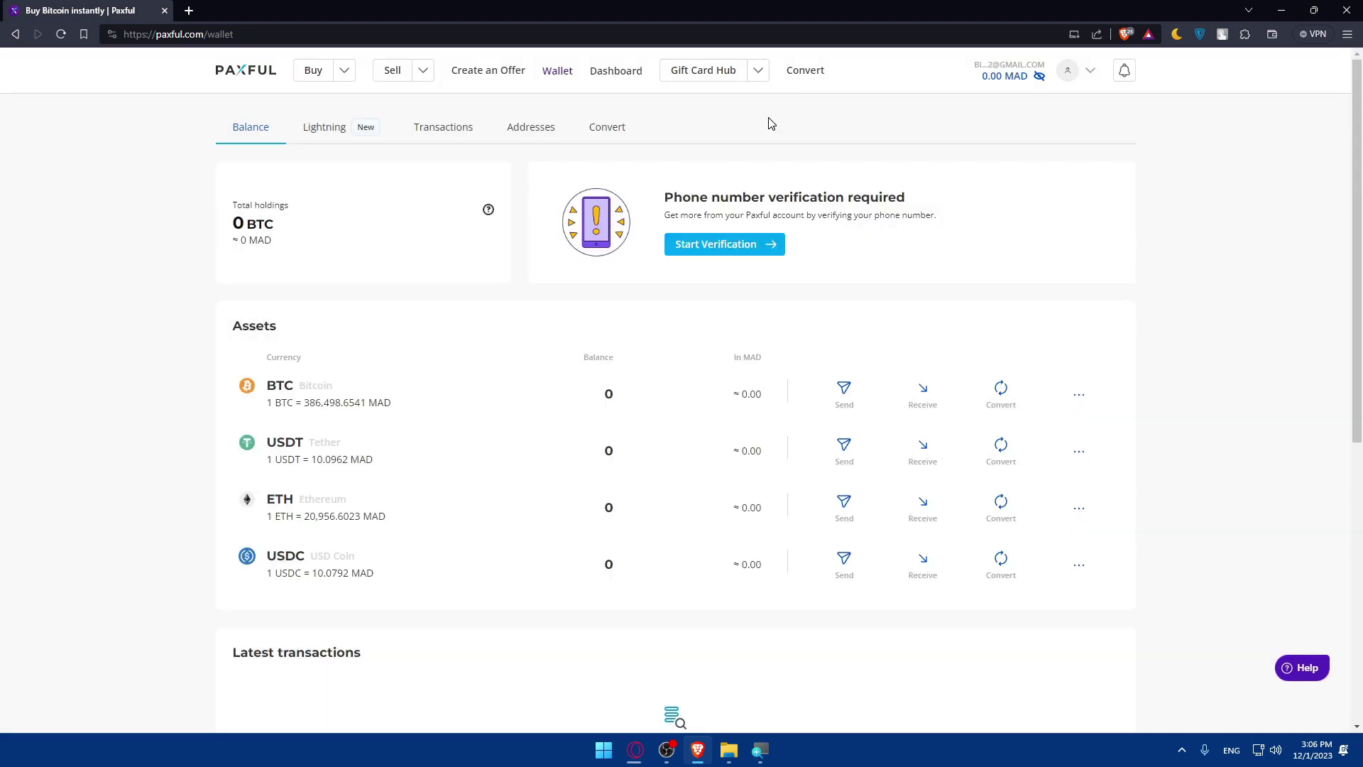
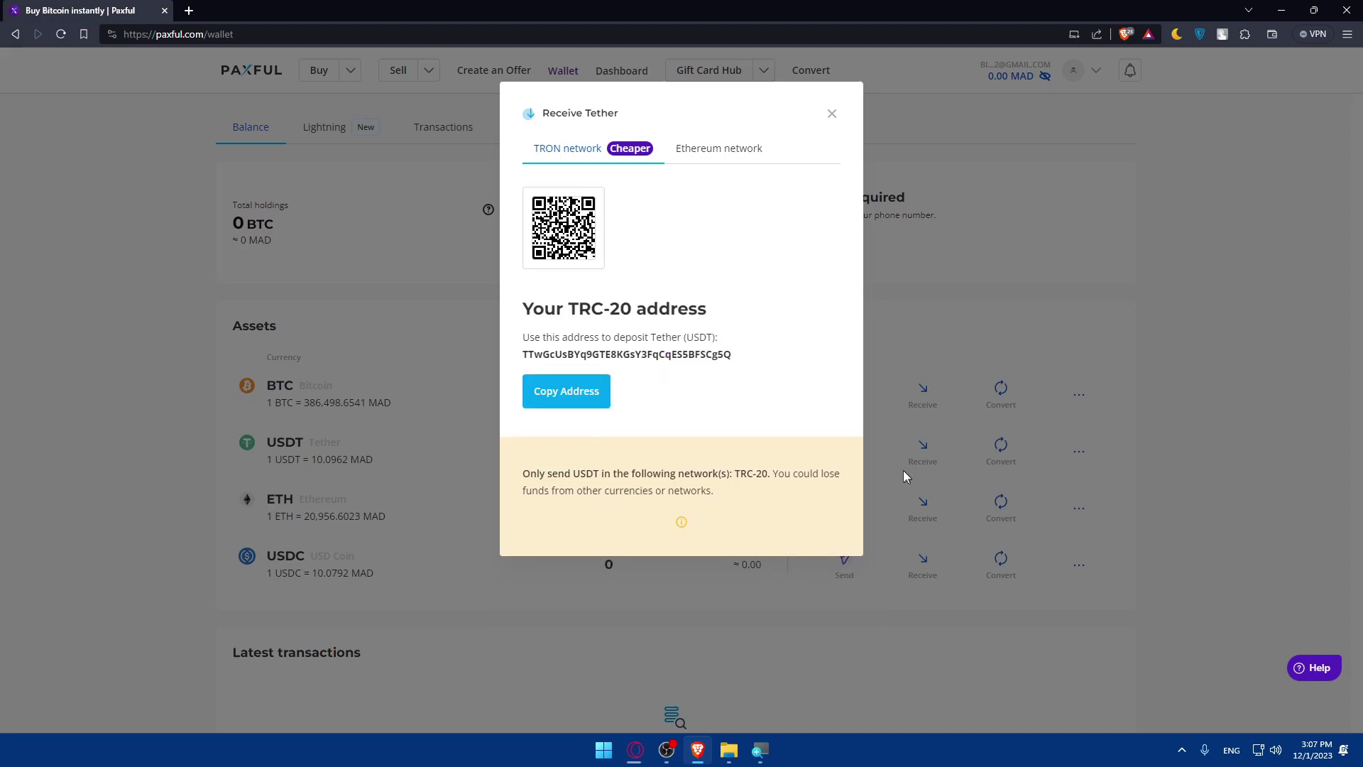
# Review the TRC-20 deposit address for receiving Tether on the TRON network and close its details.
pyautogui.moveTo(732, 359); pyautogui.dragTo(452, 363)
pyautogui.moveTo(760, 307)
pyautogui.mouseDown()
pyautogui.moveTo(545, 309)
pyautogui.moveTo(738, 312)
pyautogui.mouseUp()
pyautogui.click(831, 115)
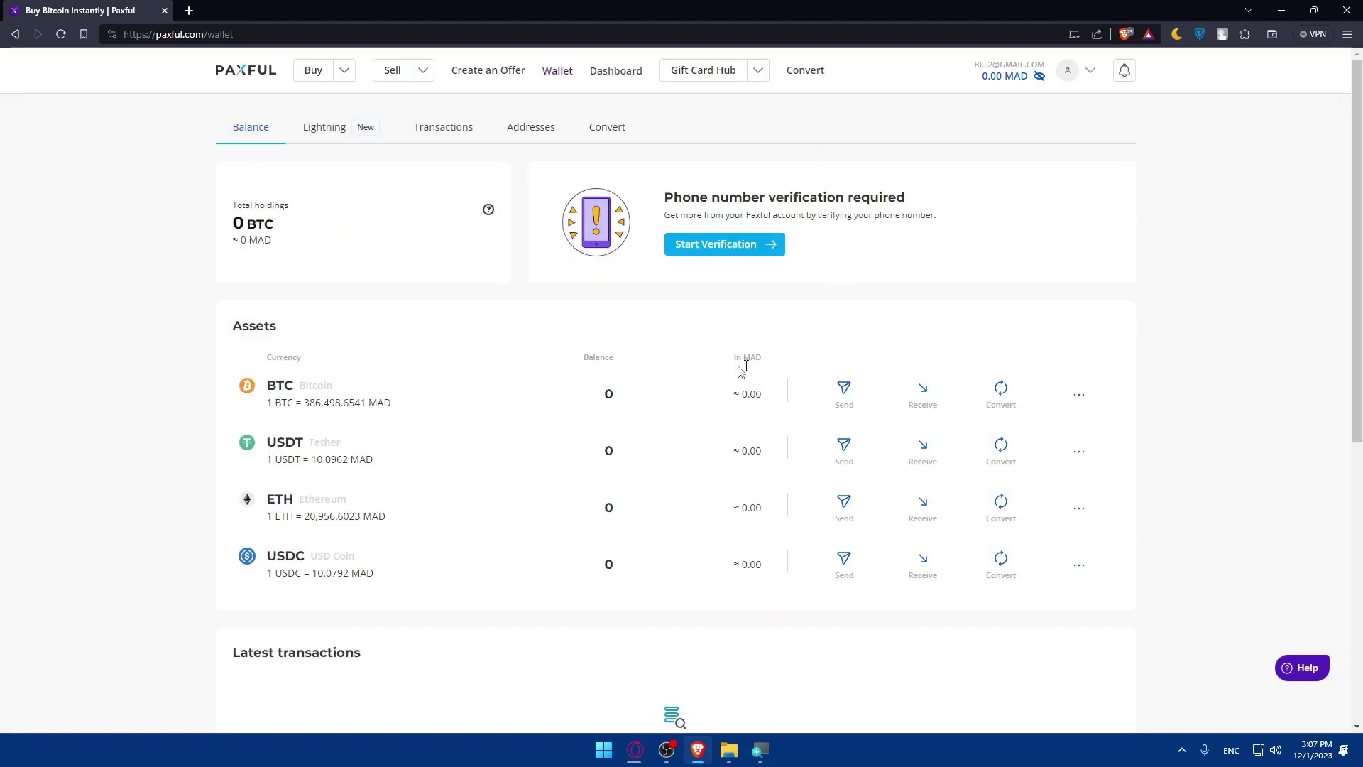
# Open the offers to sell Tether and choose Revolut as the method to get paid.
pyautogui.click(424, 70)
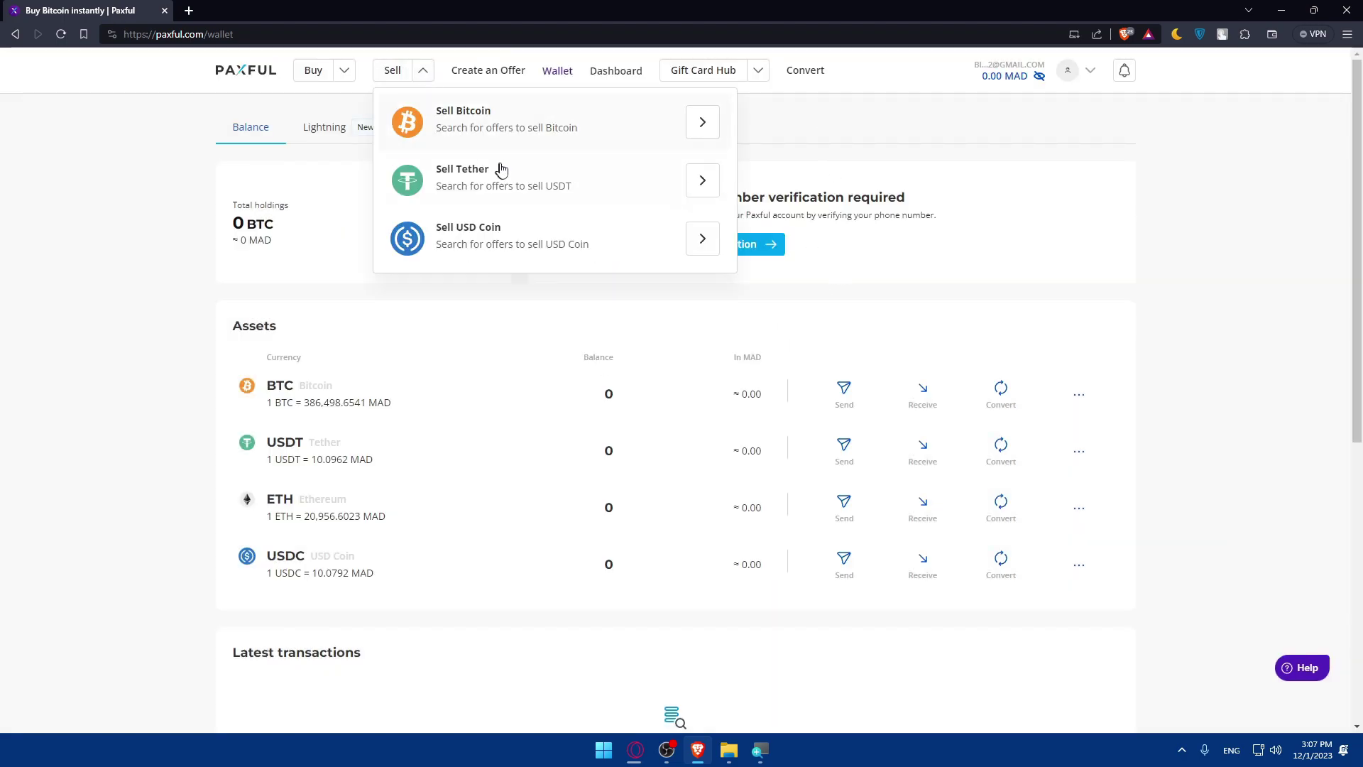
pyautogui.click(528, 179)
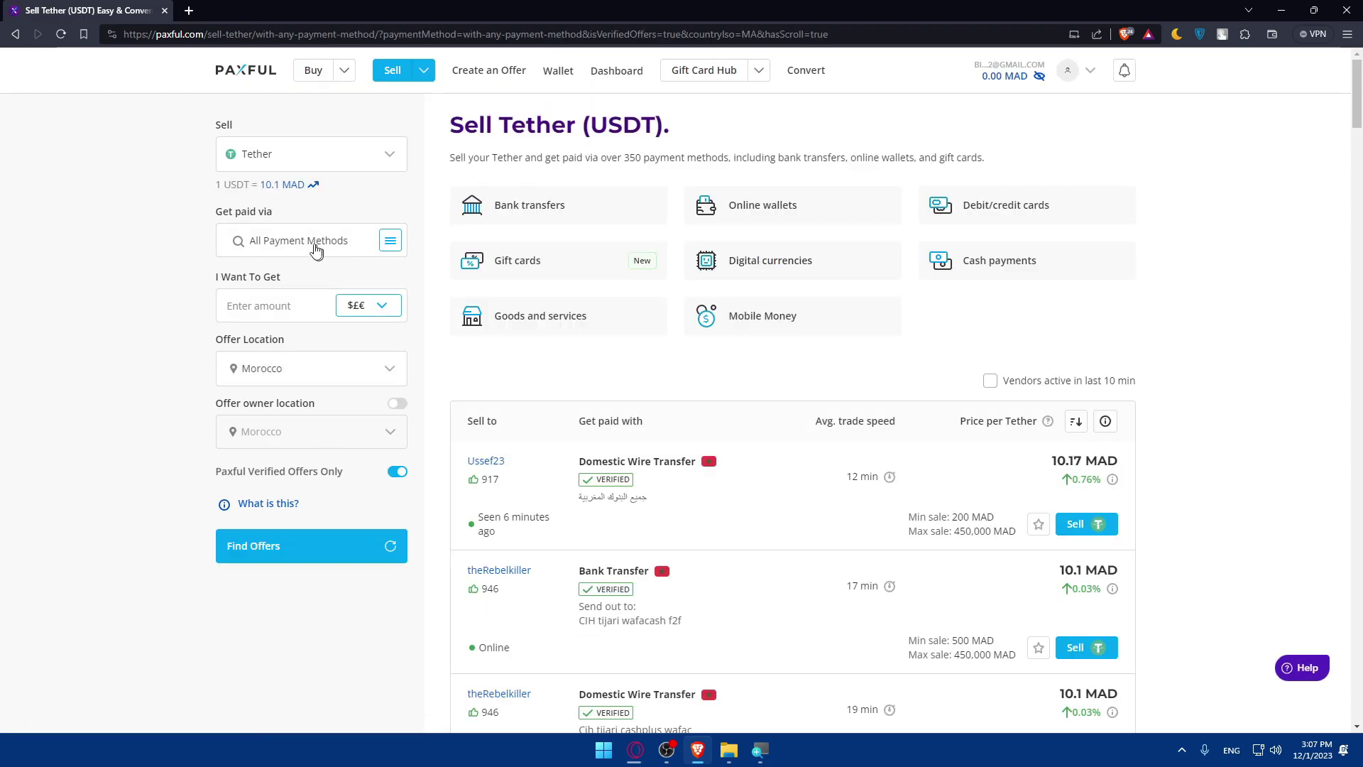
pyautogui.click(340, 243)
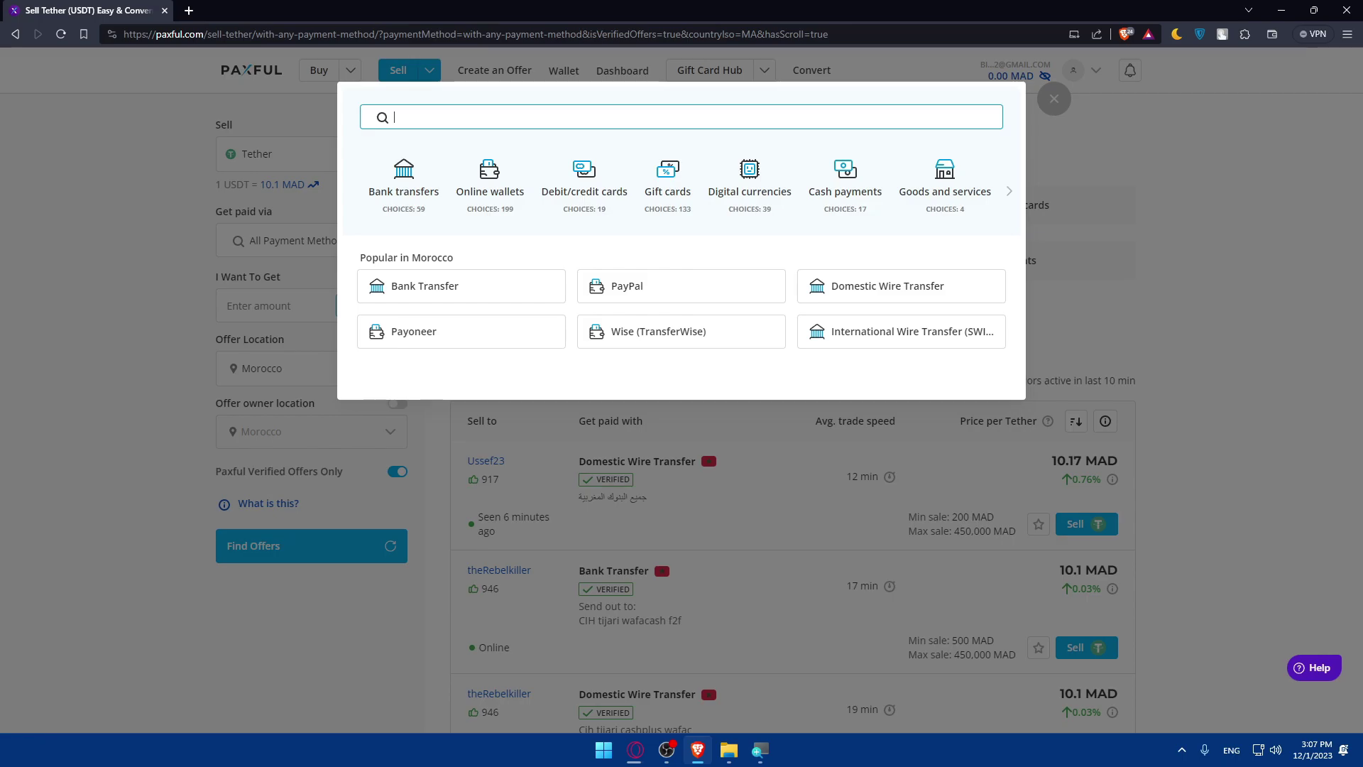
pyautogui.write('revolu')
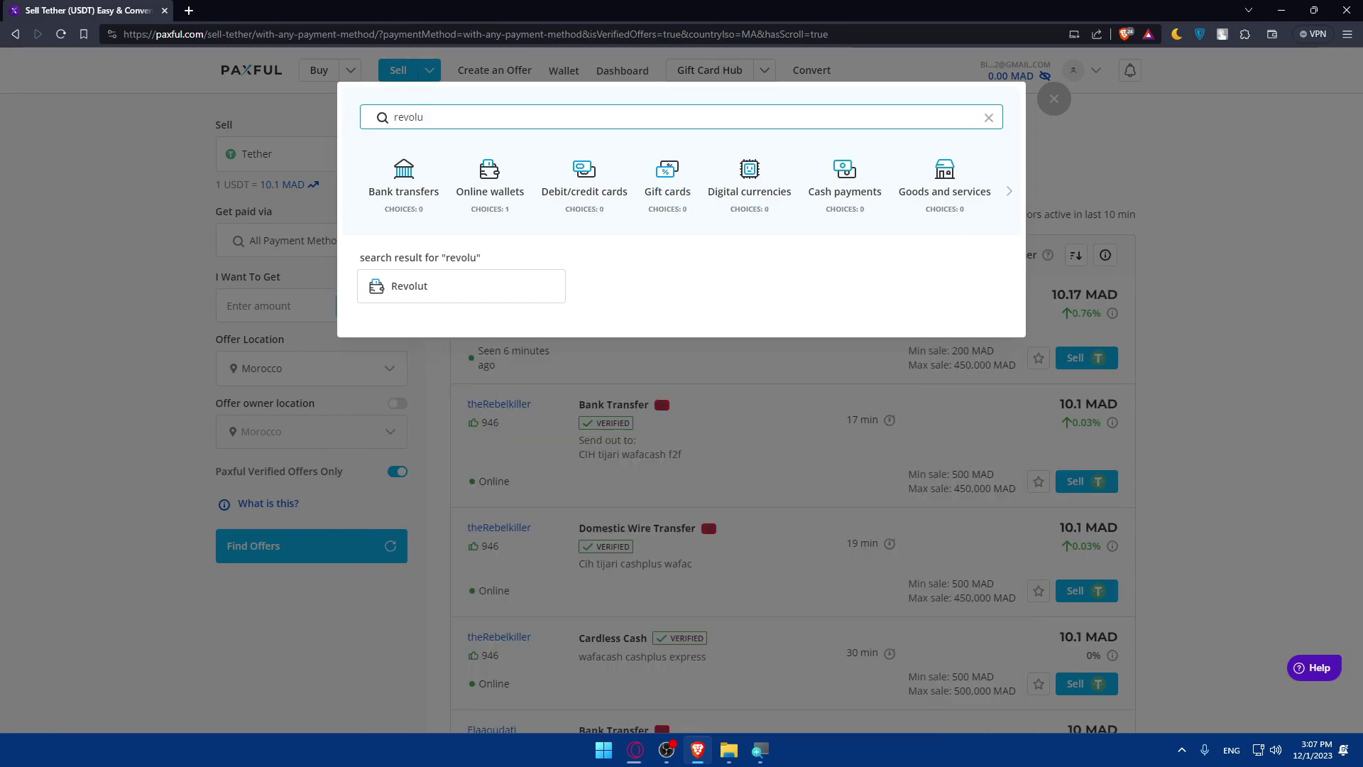
pyautogui.click(465, 292)
# Set the offer location to Worldwide and the currency to USD, and find matching Revolut offers.
pyautogui.click(293, 375)
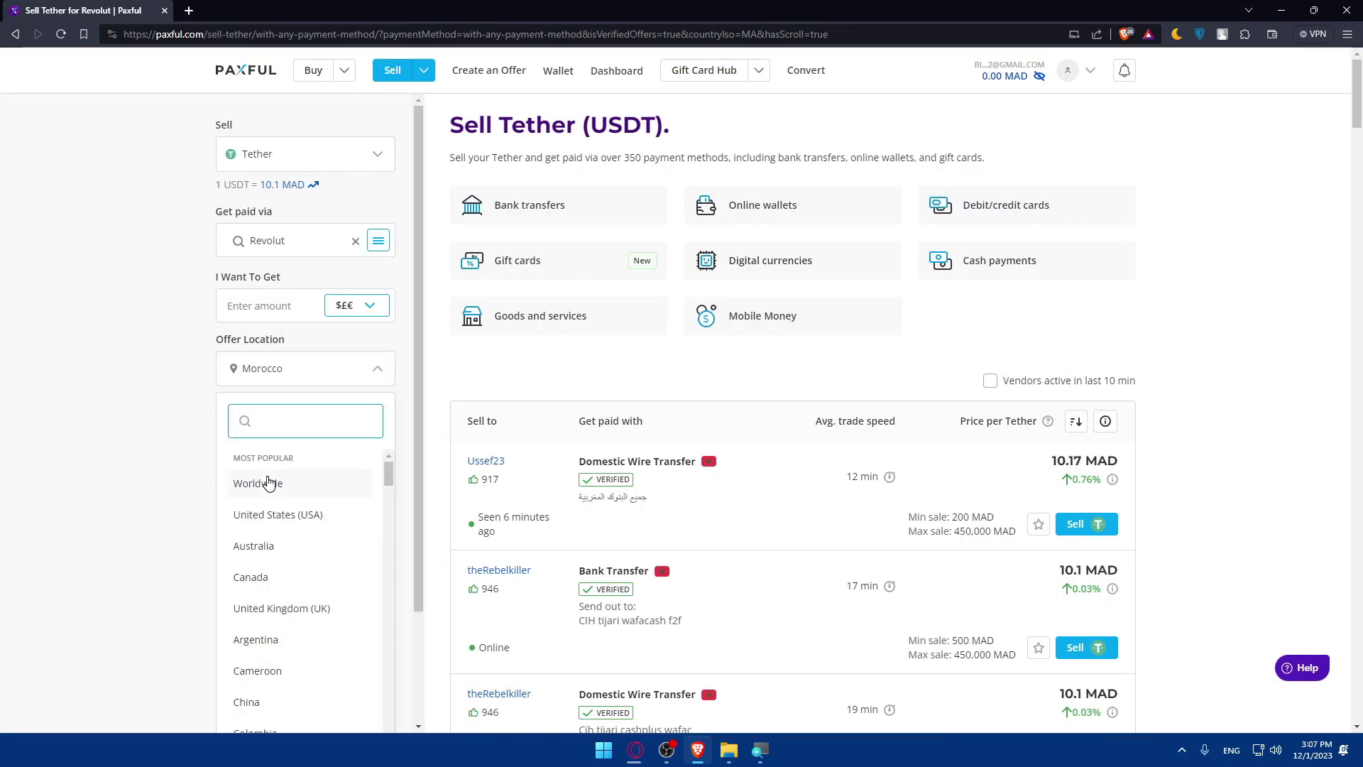
pyautogui.click(267, 483)
pyautogui.click(353, 308)
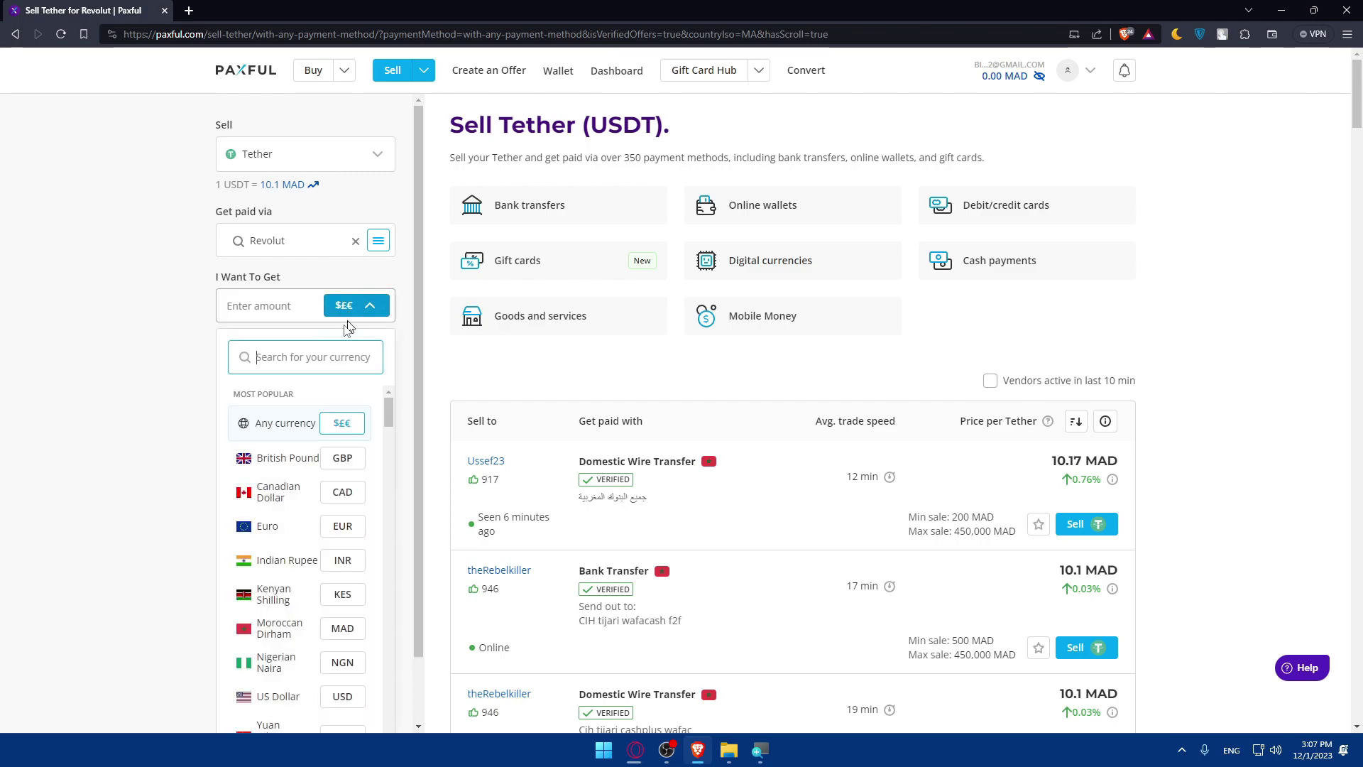
pyautogui.write('usd')
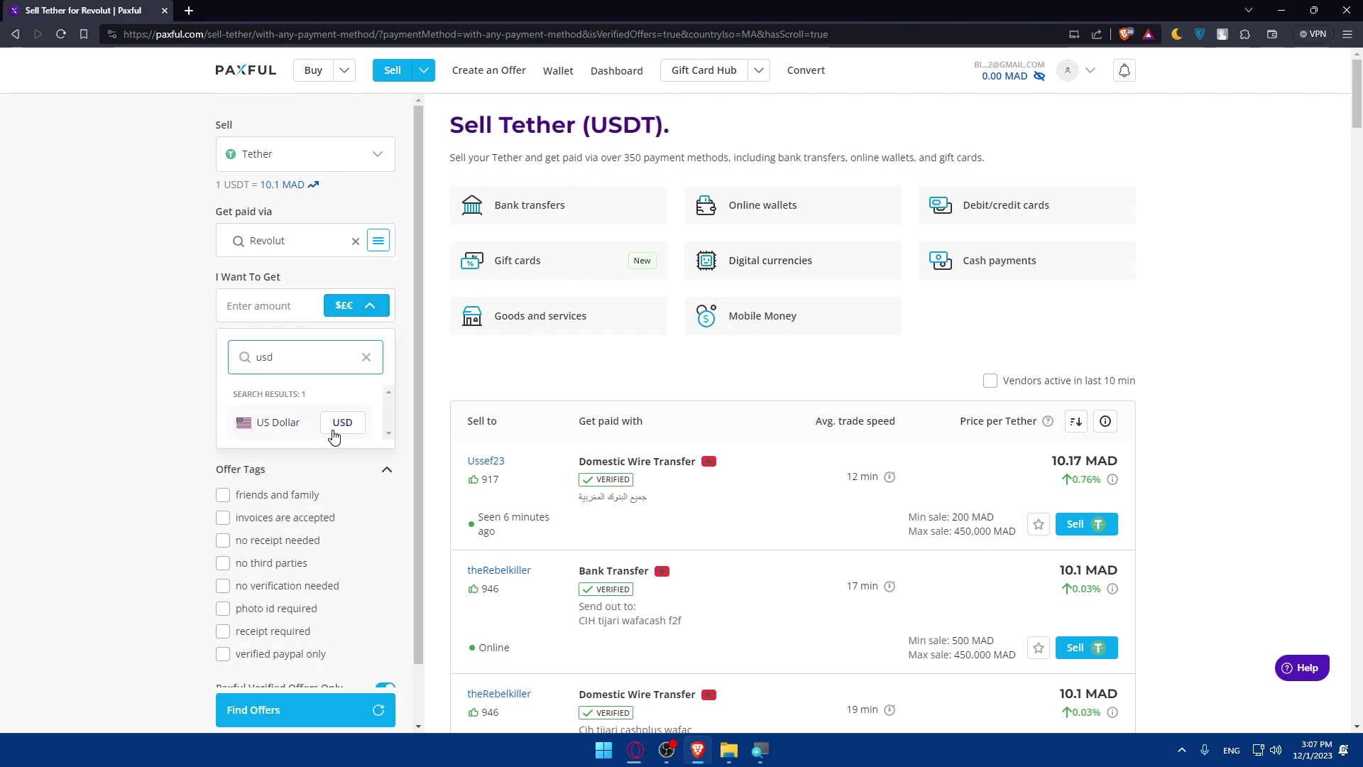
pyautogui.click(334, 434)
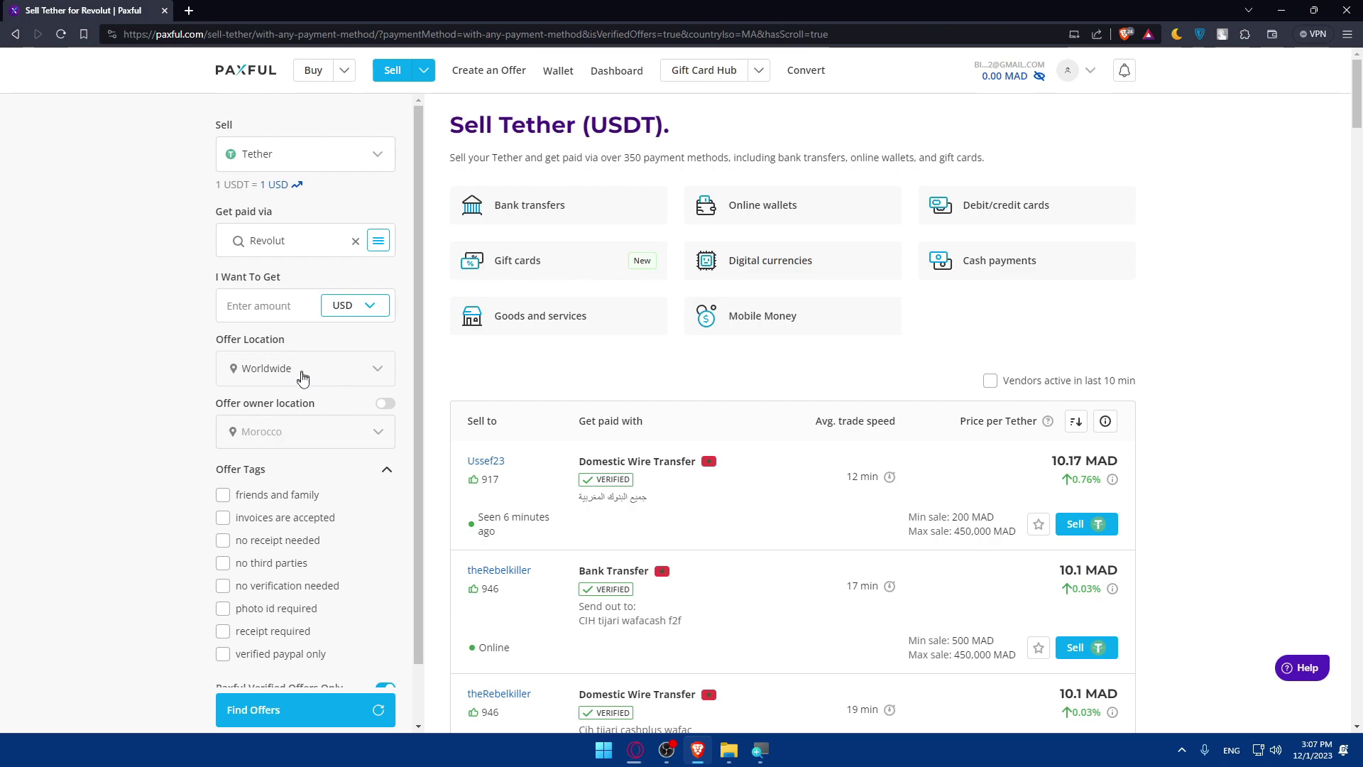
pyautogui.scroll(-2, 311, 565)
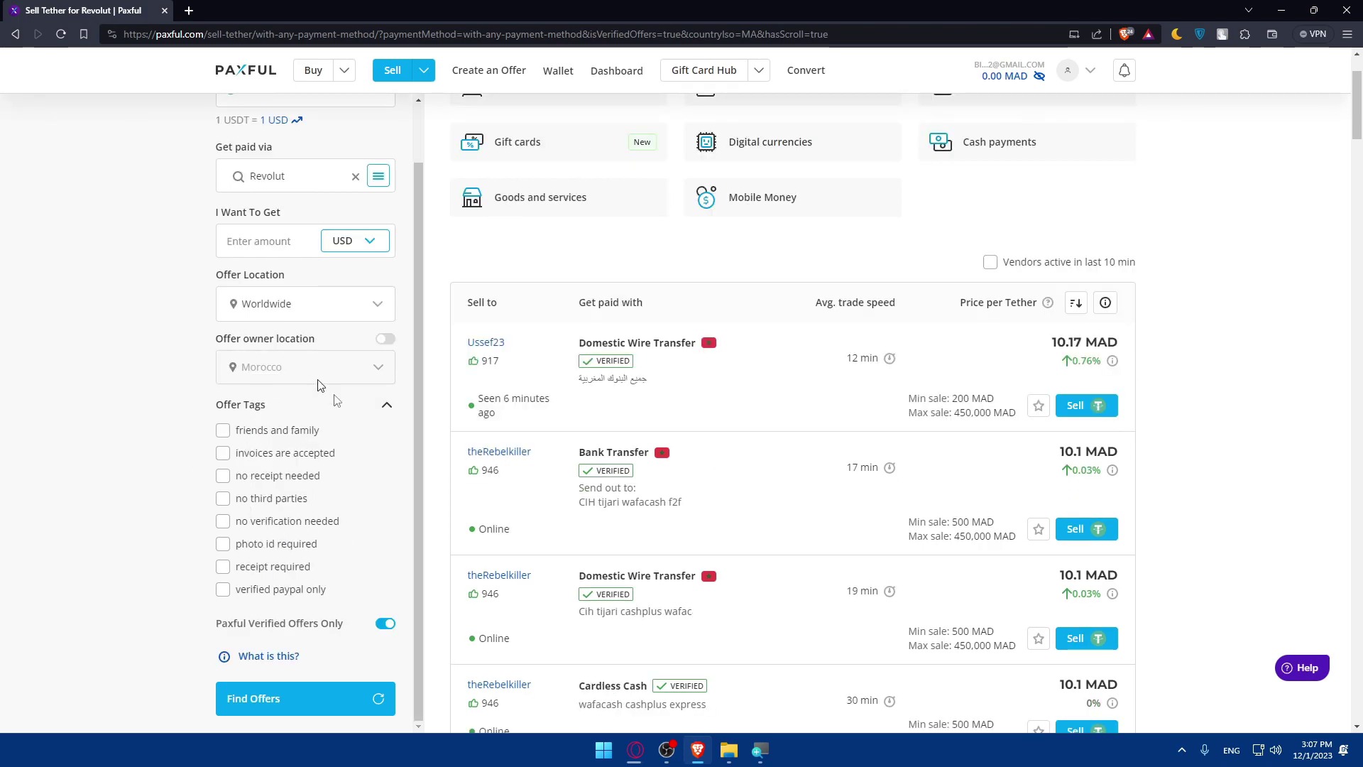
pyautogui.click(275, 695)
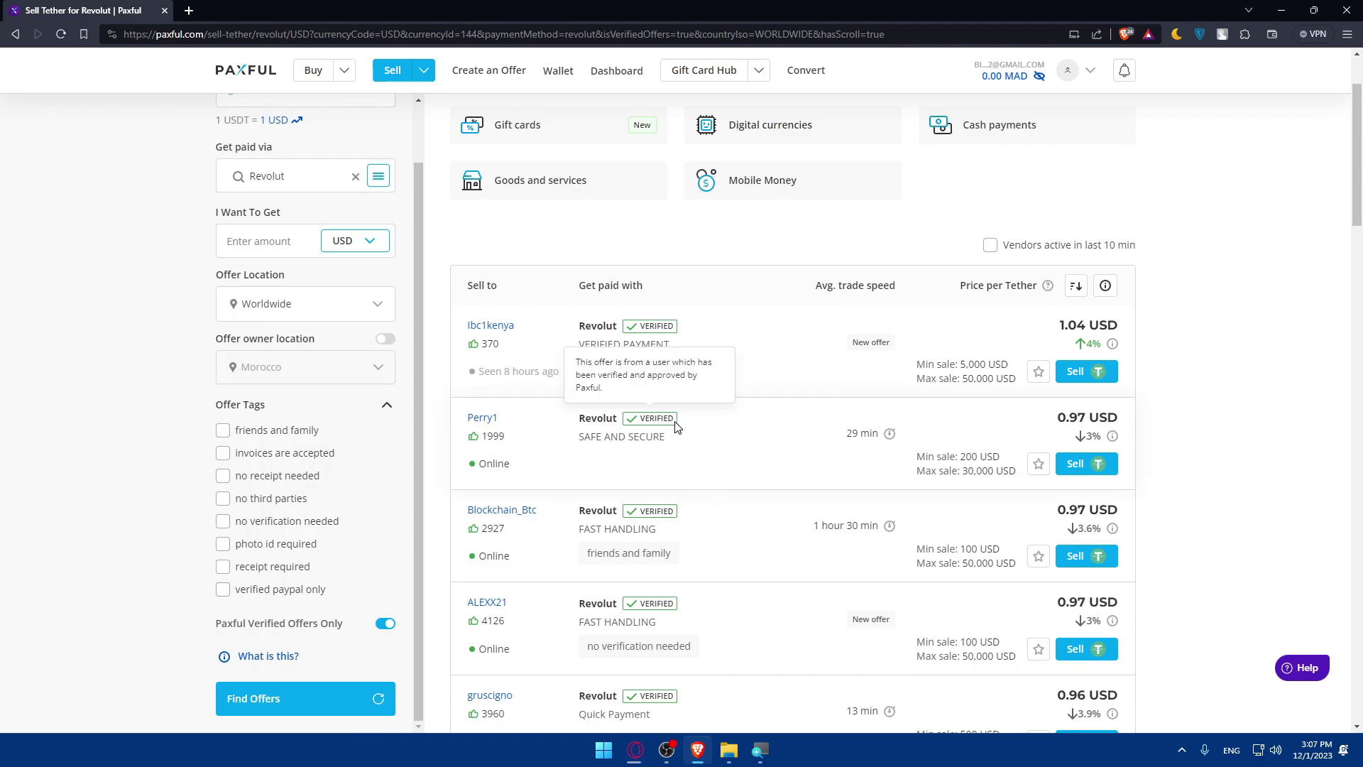
# Look through the Revolut buyers' offers and their last-seen status, and open the "SAFE AND SECURE" offer to sell Tether.
pyautogui.scroll(-10, 671, 404)
pyautogui.scroll(7, 667, 400)
pyautogui.scroll(5, 663, 396)
pyautogui.scroll(-3, 672, 396)
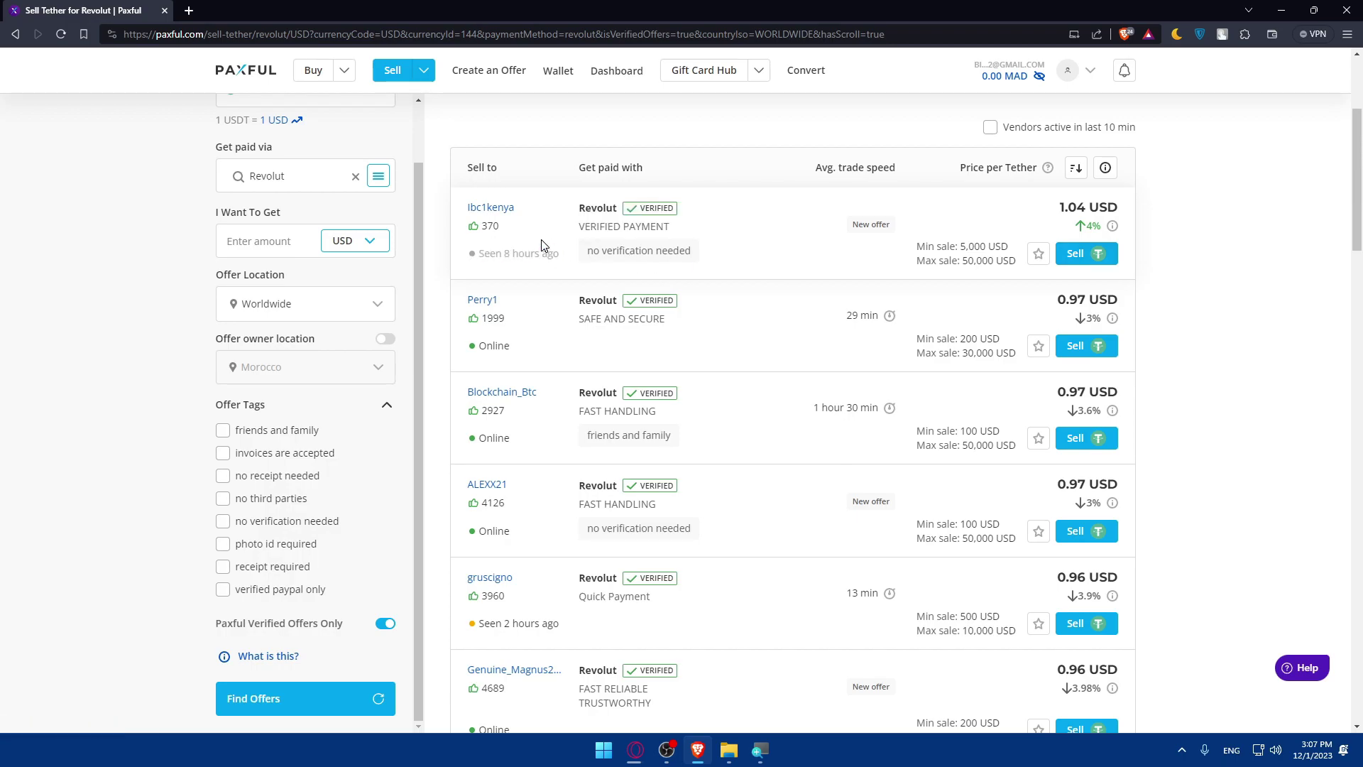
pyautogui.moveTo(556, 260); pyautogui.dragTo(469, 263)
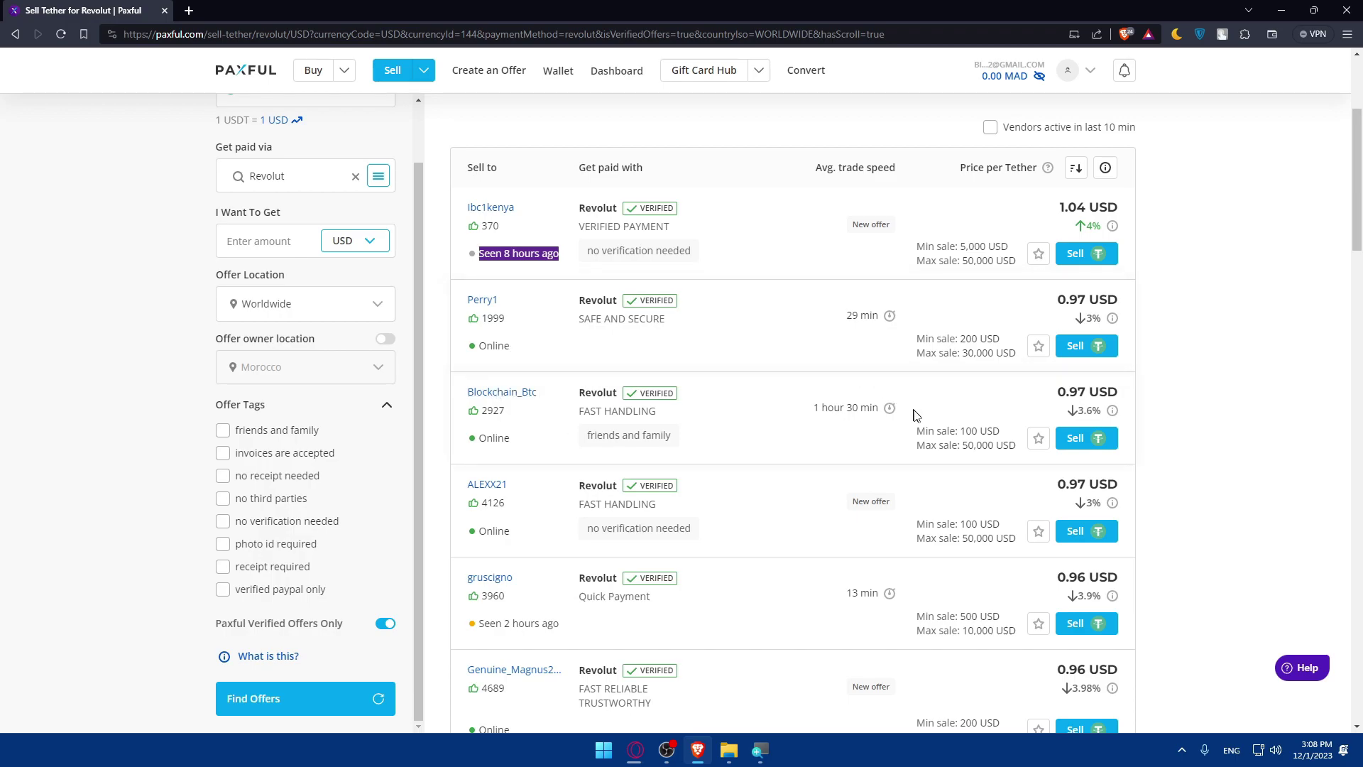
pyautogui.click(1093, 349)
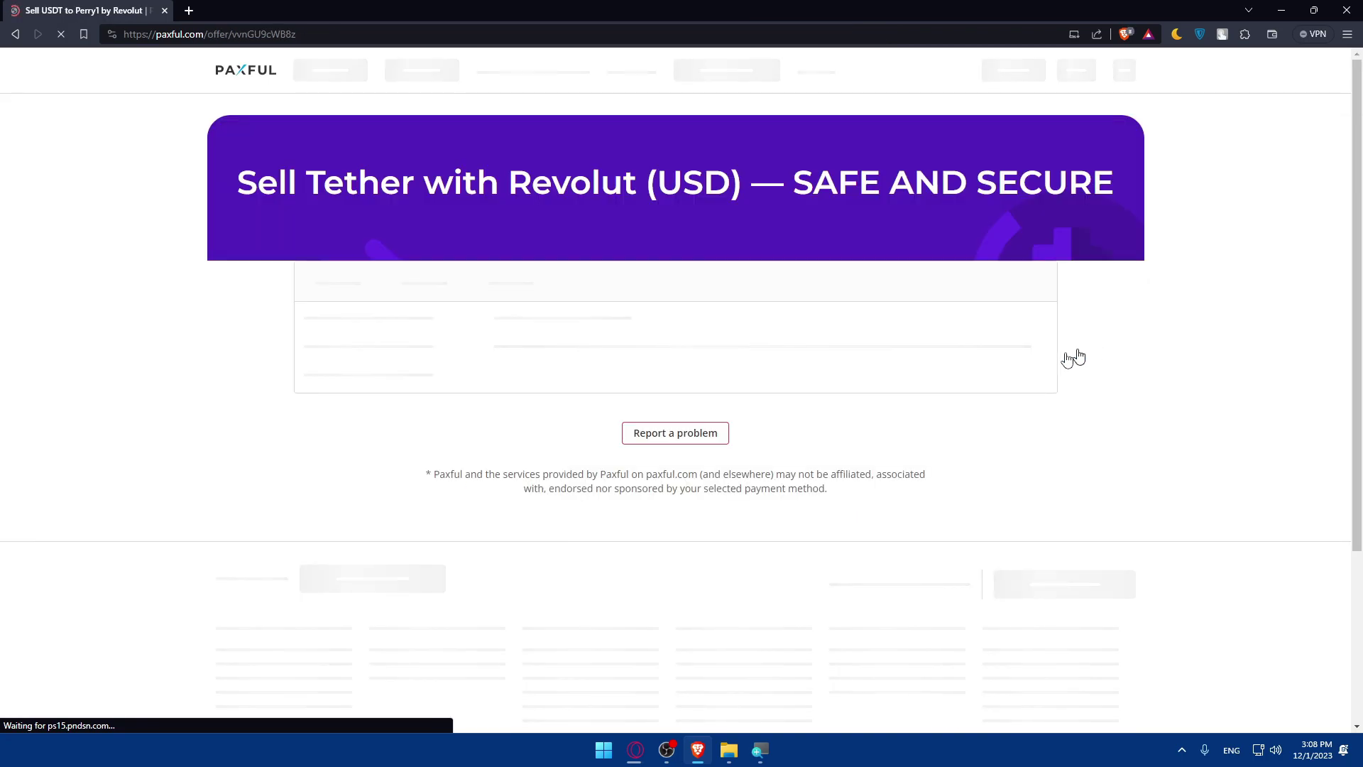
# Set the amount of Tether to pay in the sell offer to 1000 USDT.
pyautogui.press('Tab')
pyautogui.hotkey('shift', 'Tab')
pyautogui.press('Tab')
pyautogui.write('100')
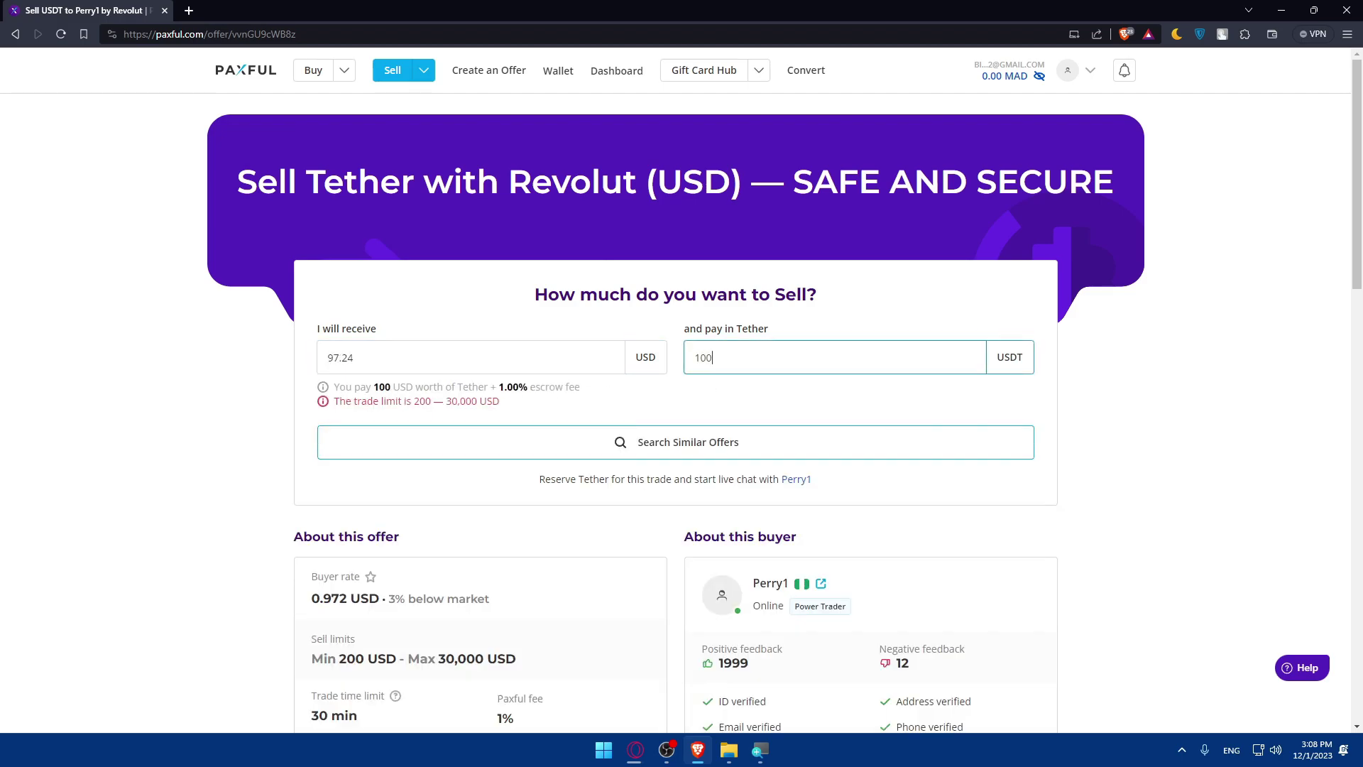
pyautogui.write('0')
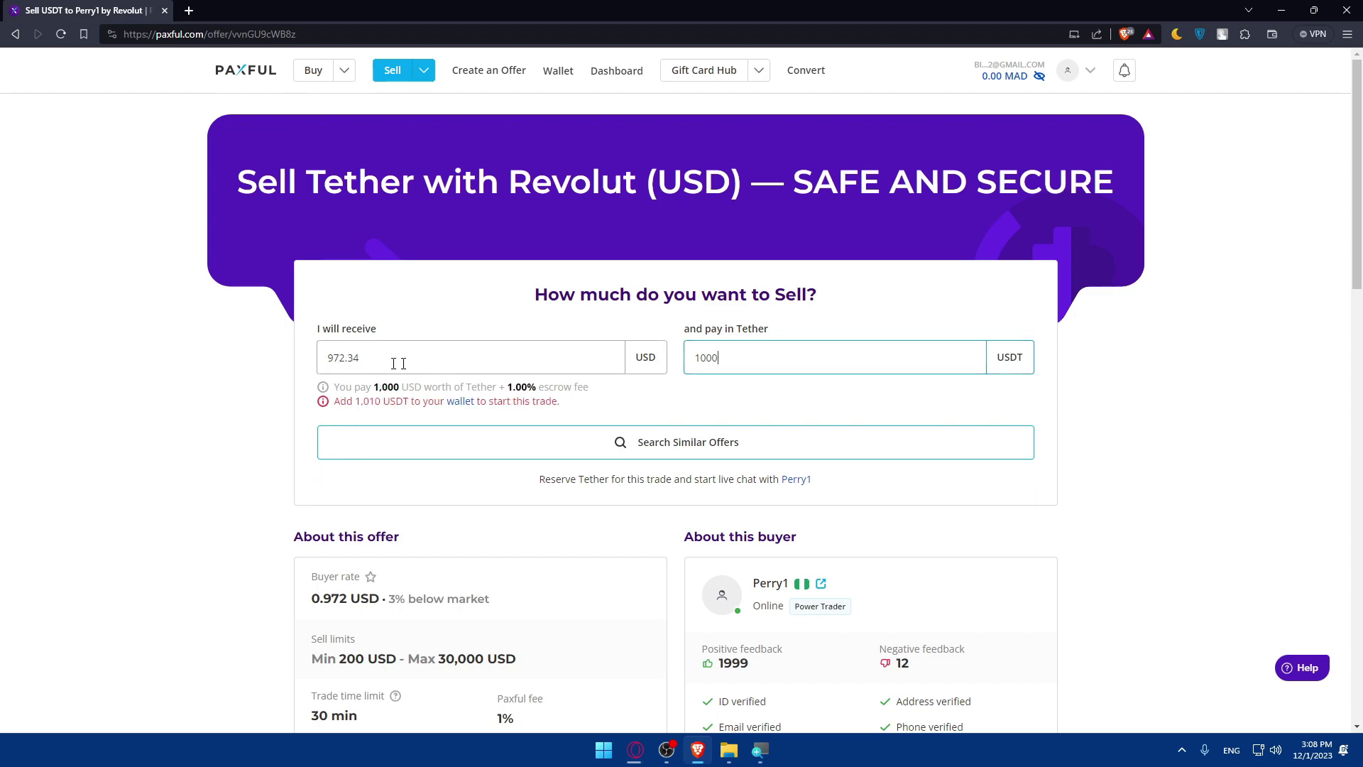
# Examine the USD amount to receive, the escrow fee, the verification requirement, and the offer and buyer details.
pyautogui.hotkey('shift', 'Tab')
pyautogui.press('End')
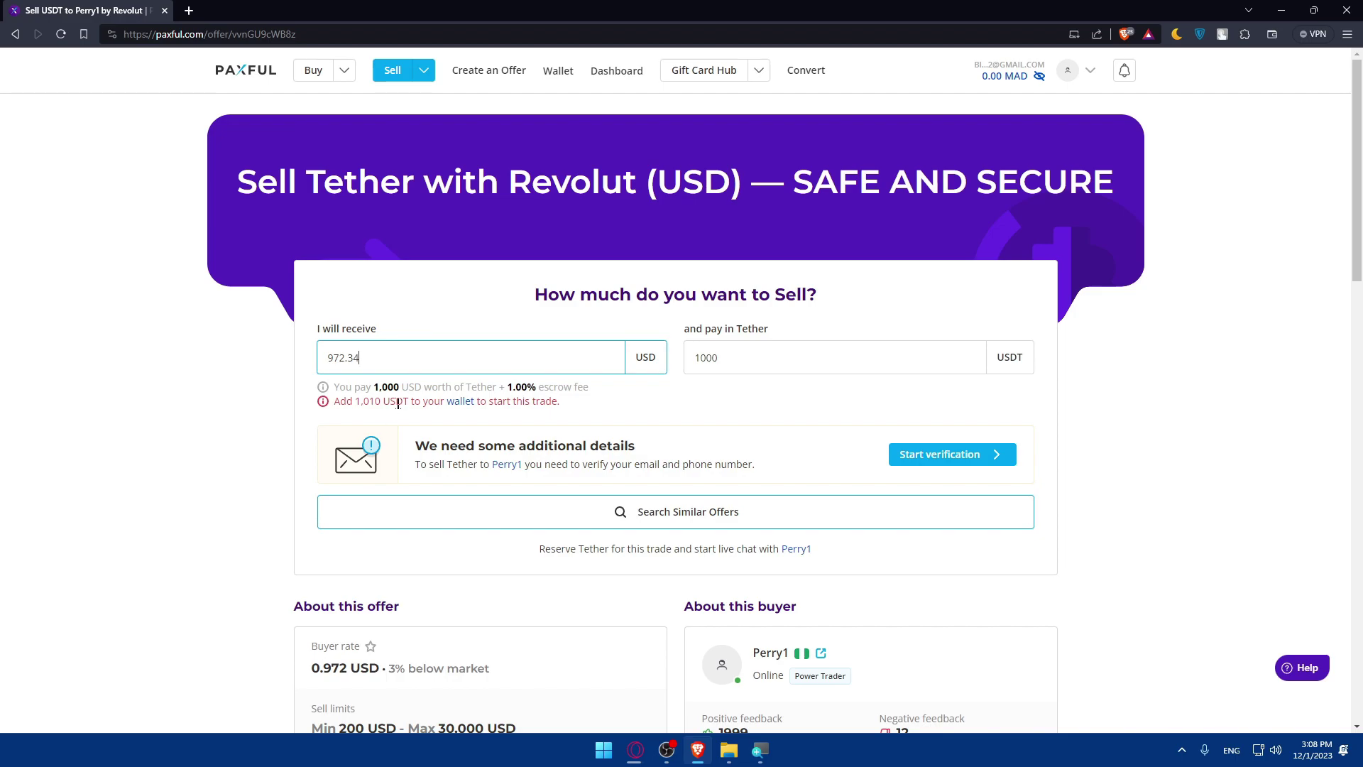
pyautogui.doubleClick(528, 387)
pyautogui.click(581, 417)
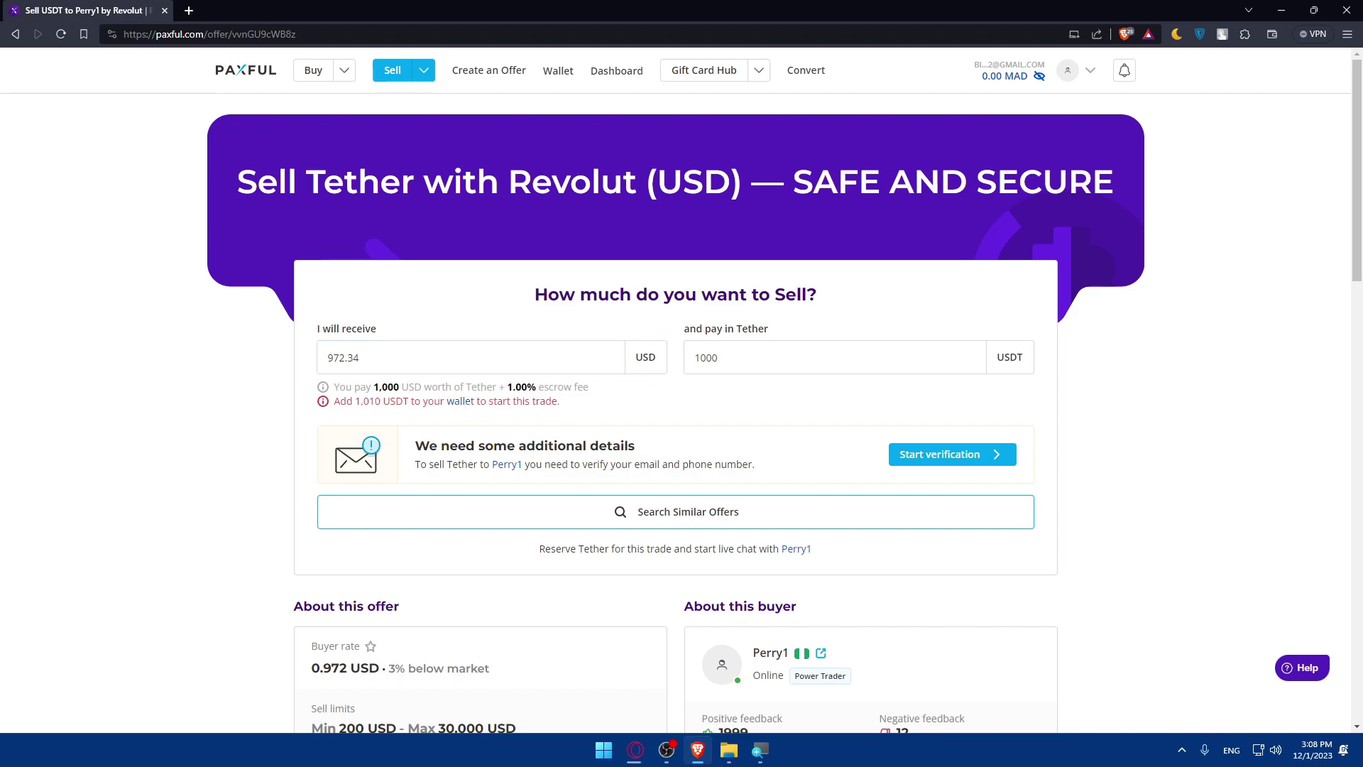
pyautogui.doubleClick(390, 361)
pyautogui.click(312, 359)
pyautogui.doubleClick(391, 361)
pyautogui.scroll(-5, 568, 381)
pyautogui.scroll(2, 903, 284)
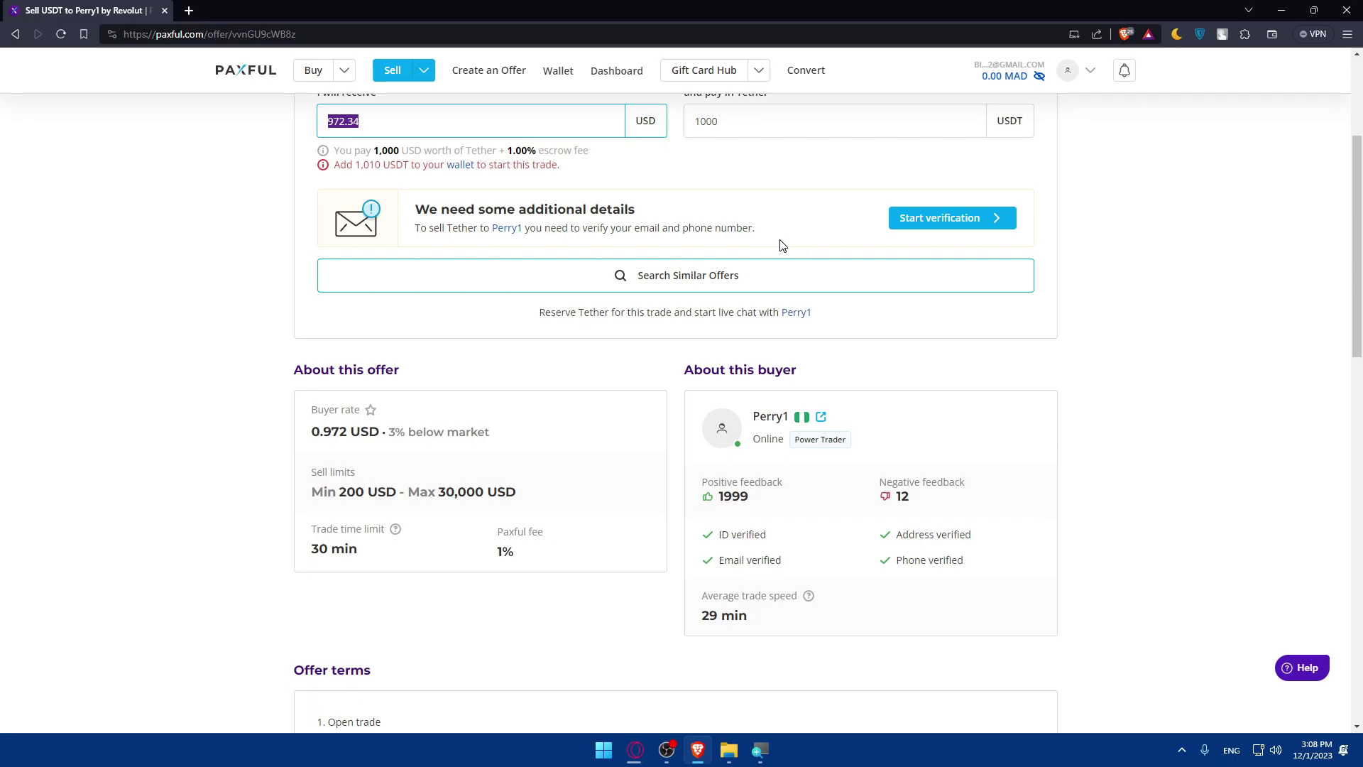
pyautogui.press('Right')
pyautogui.scroll(2, 815, 260)
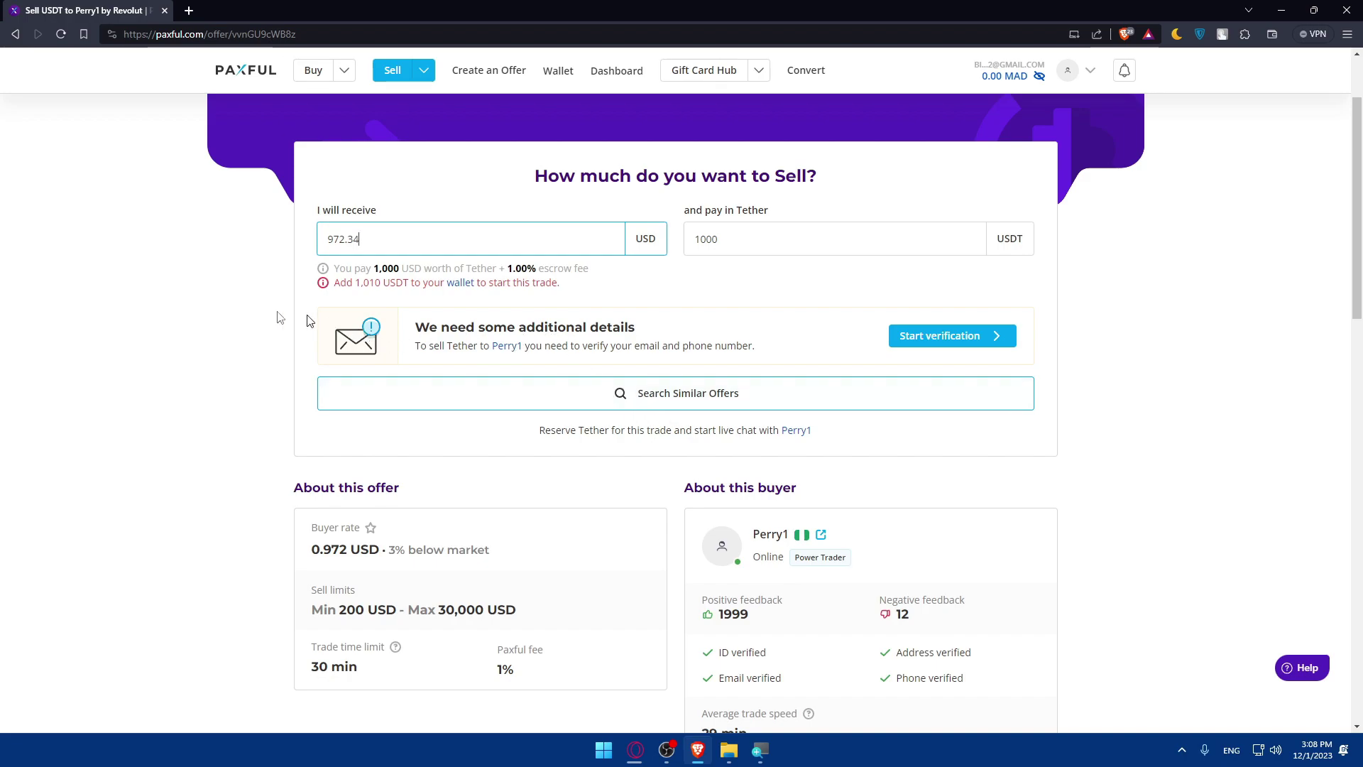
# Open a new blank browser tab and close the tab with the Paxful sell offer.
pyautogui.press('super')
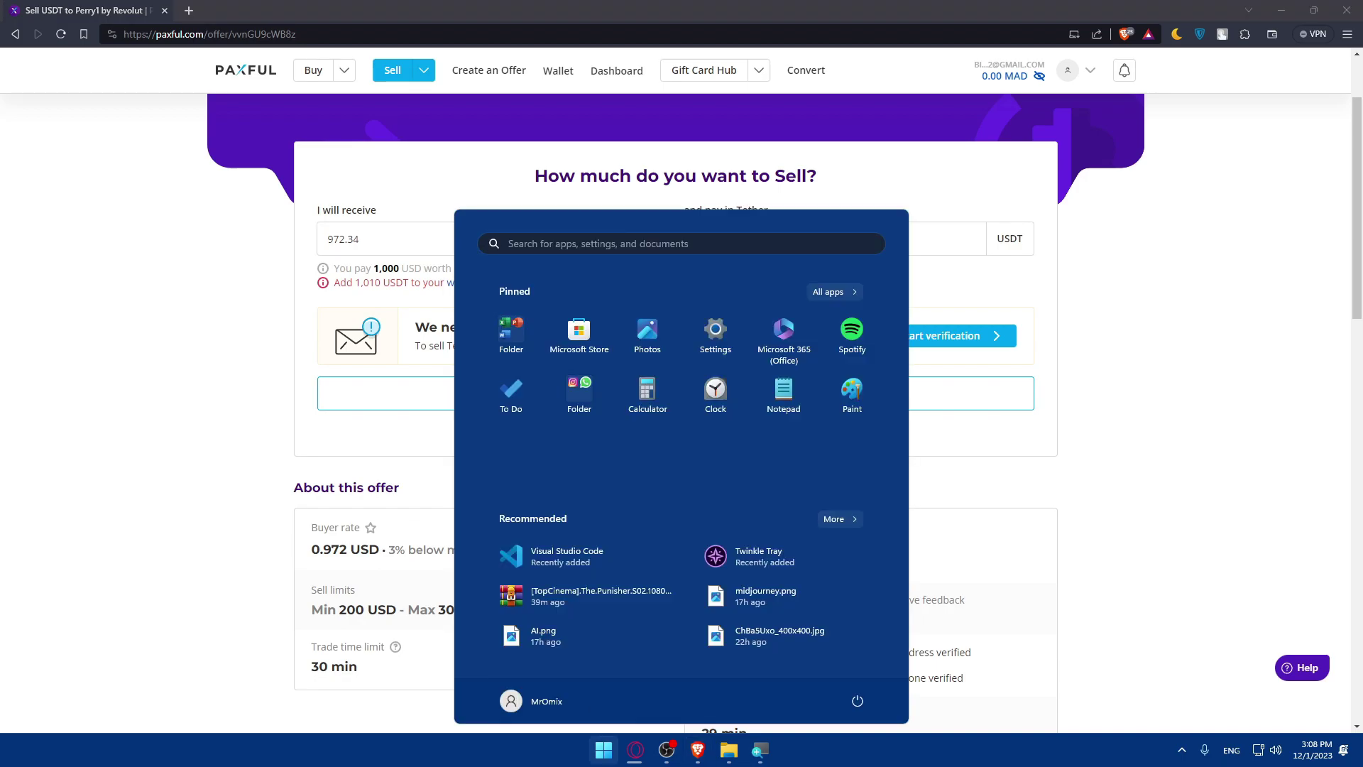
pyautogui.click(35, 474)
pyautogui.click(188, 10)
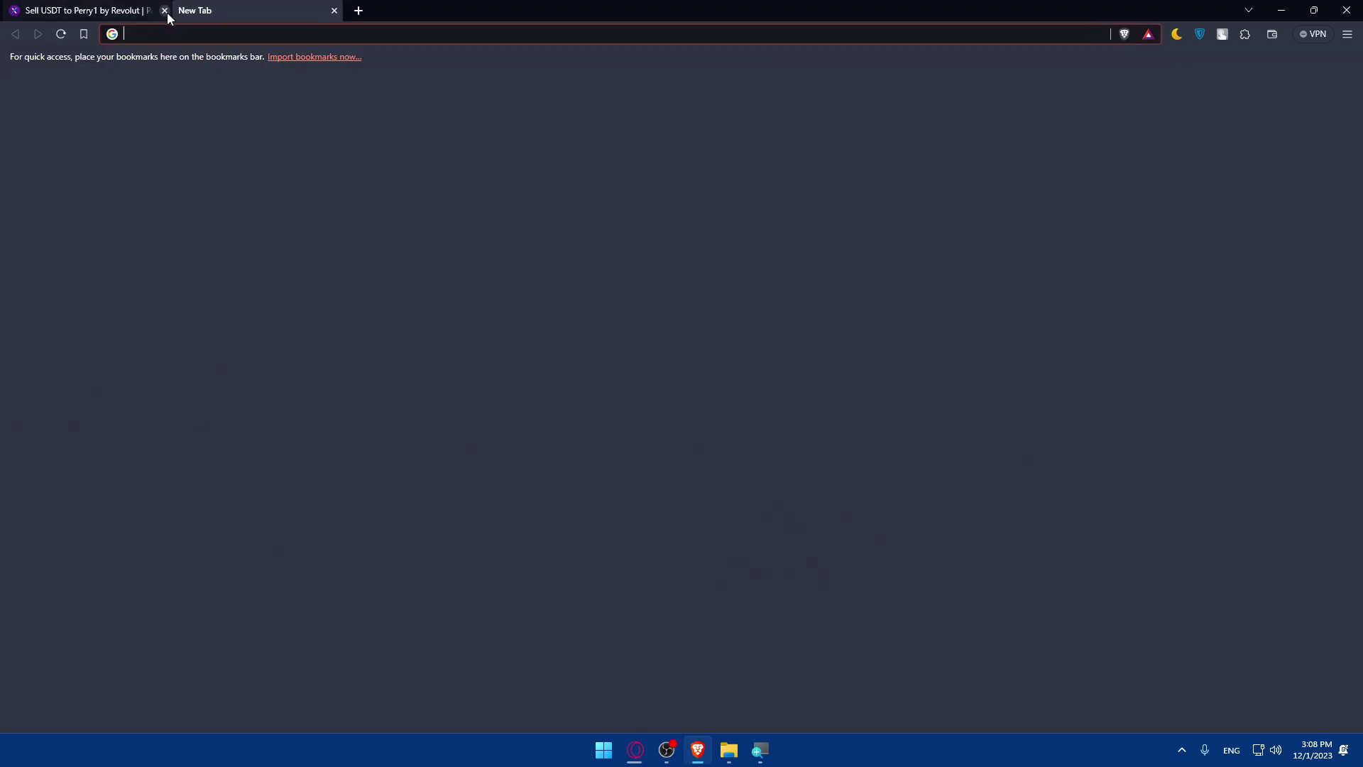
pyautogui.click(164, 10)
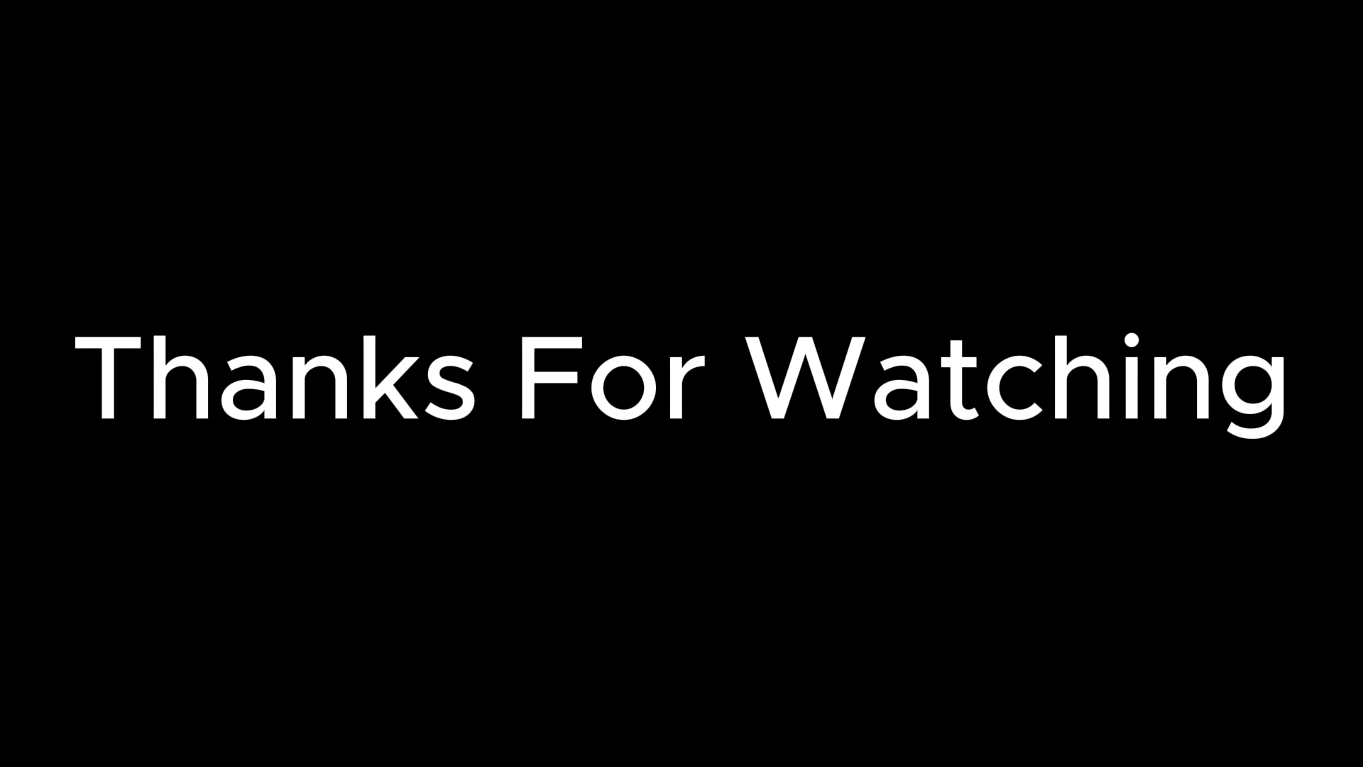